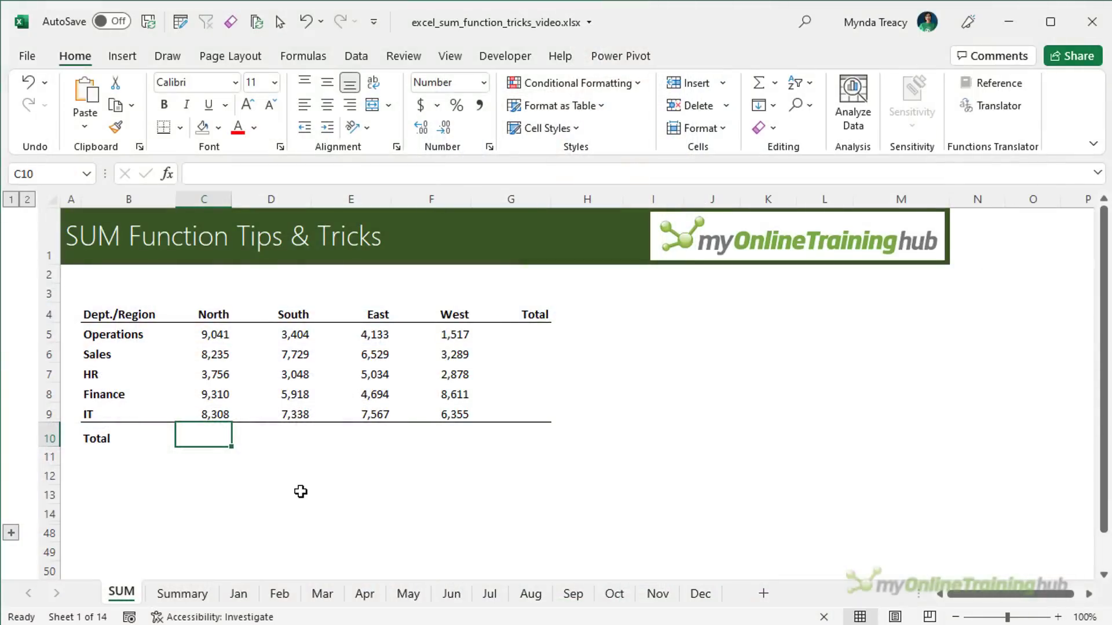
Total the North column in C10 with AutoSum, giving 38,650
click(759, 82)
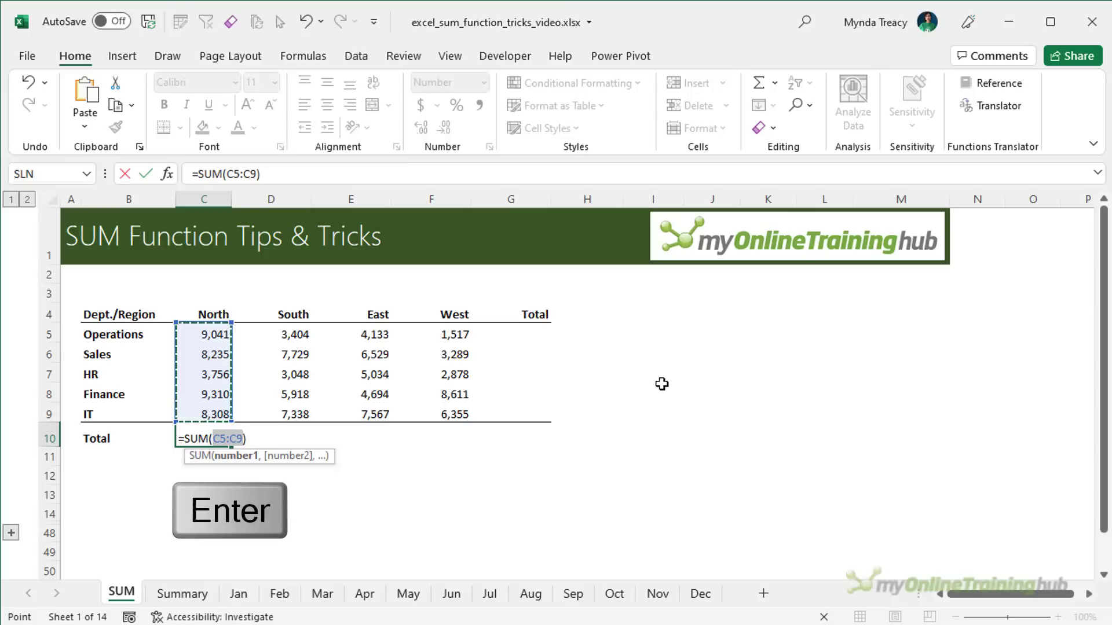
key(Return)
key(Up)
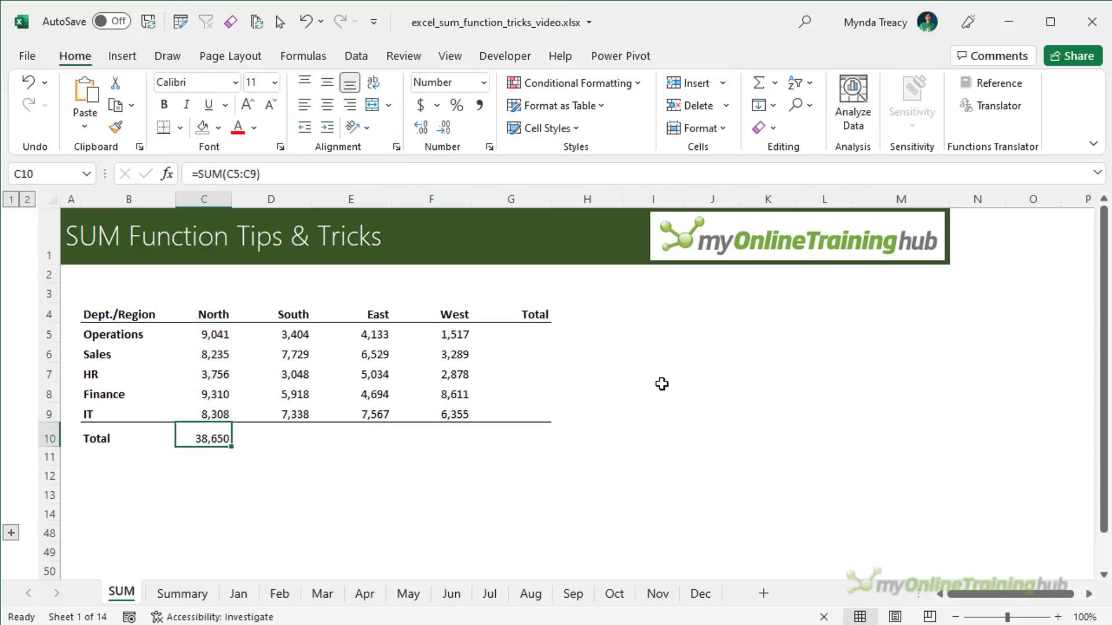
Total the Operations row in G5 with =SUM(C5:F5), giving 18,095
click(538, 336)
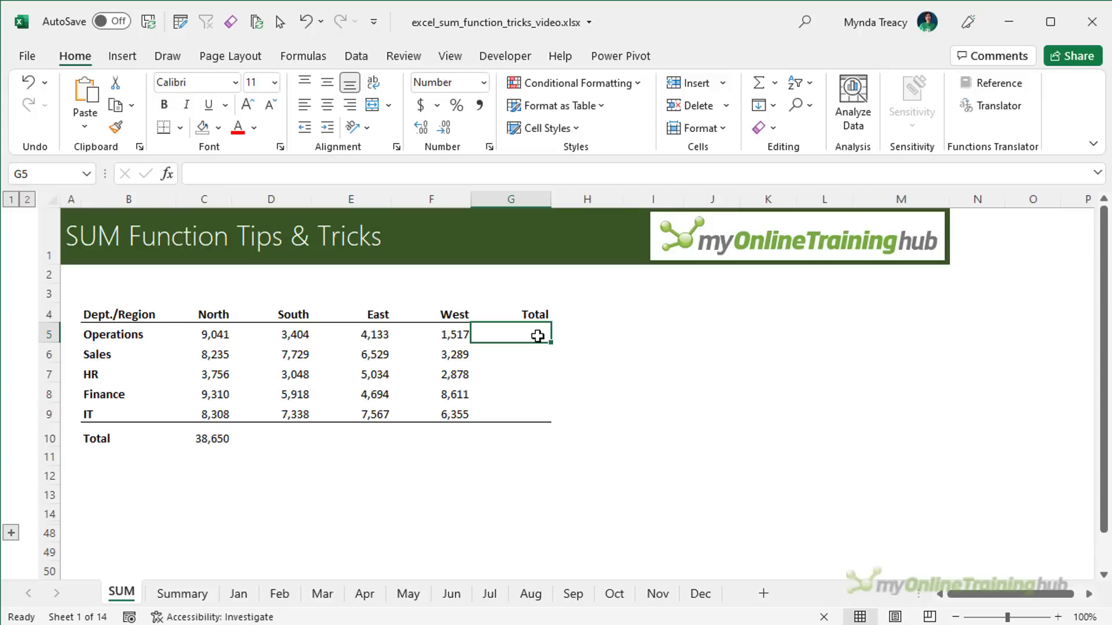
key(alt+equal)
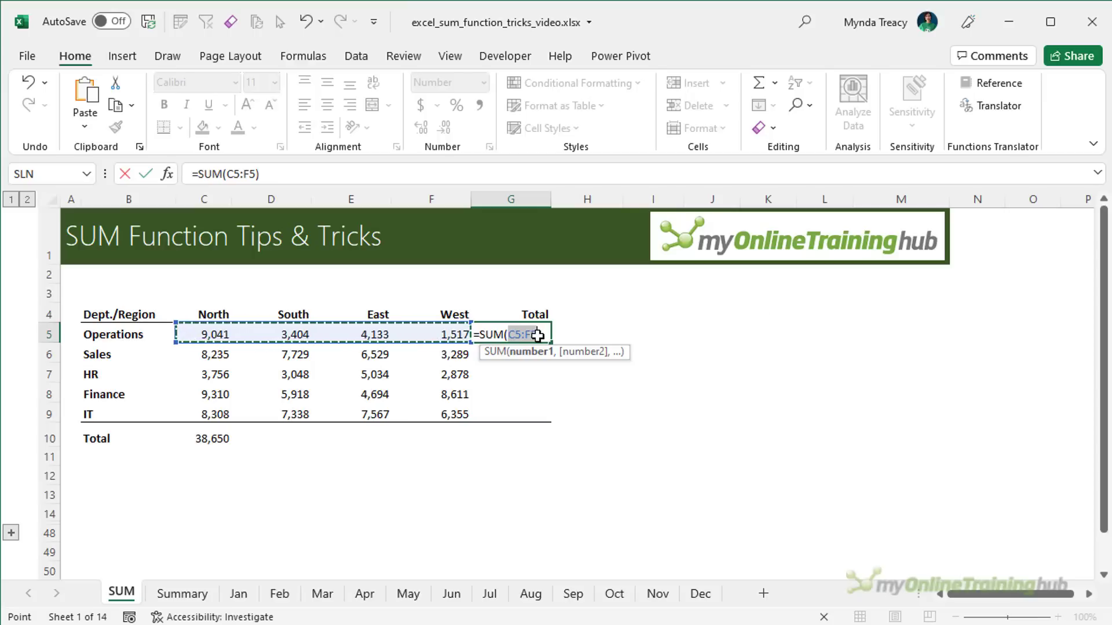
key(Return)
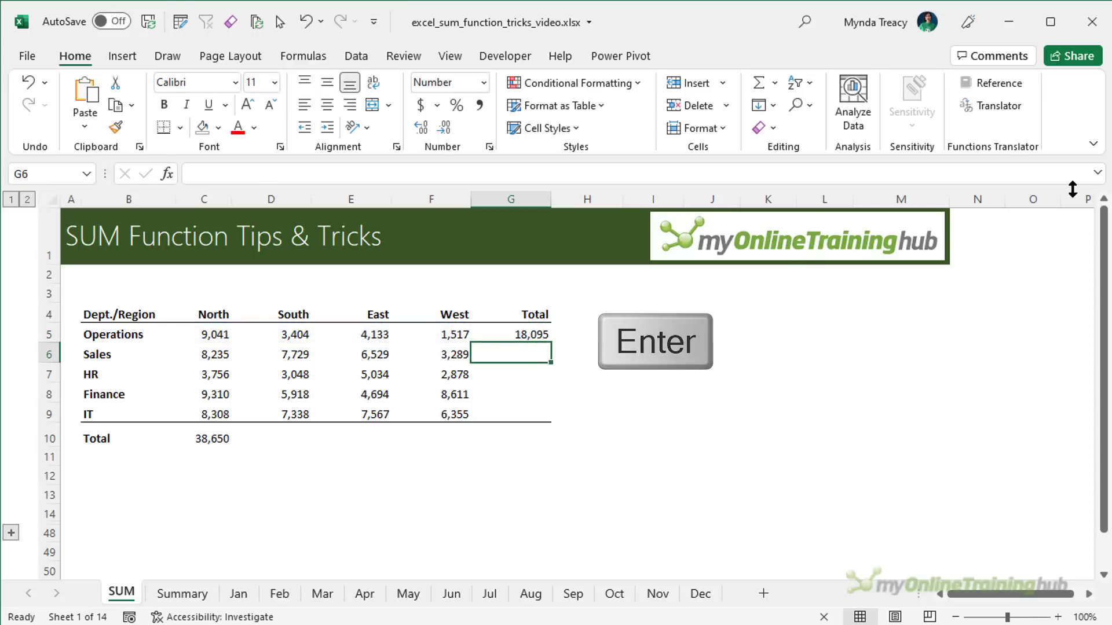
key(Up)
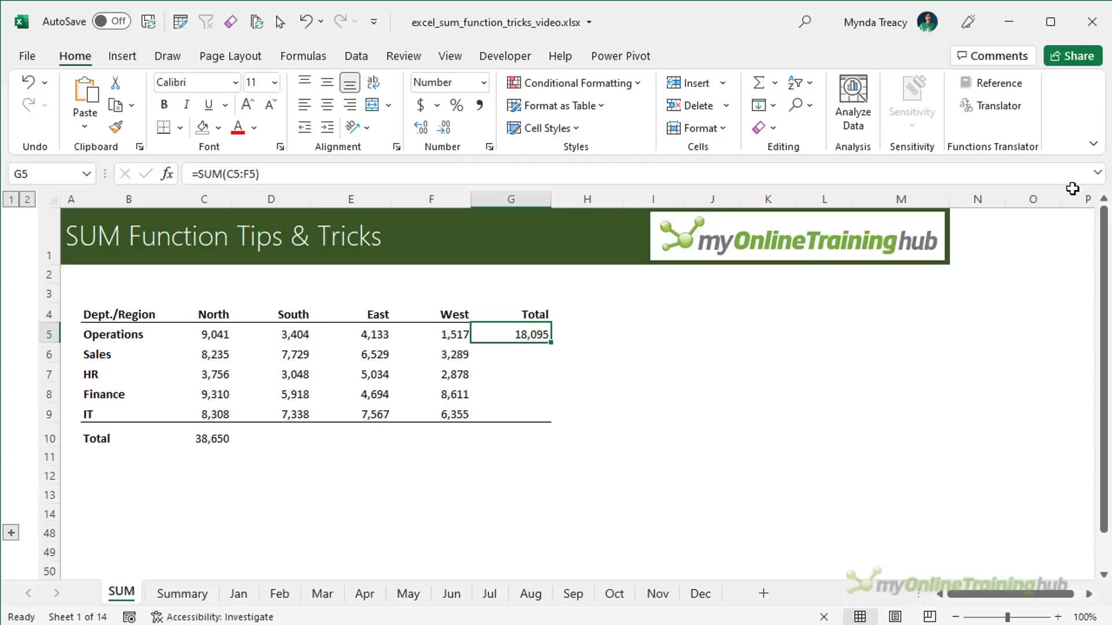
Clear the earlier Operations row and North column totals
key(Delete)
click(214, 438)
key(Delete)
Fill all row and column totals for C5:G10 at once, reaching a grand total of 116,694
click(212, 337)
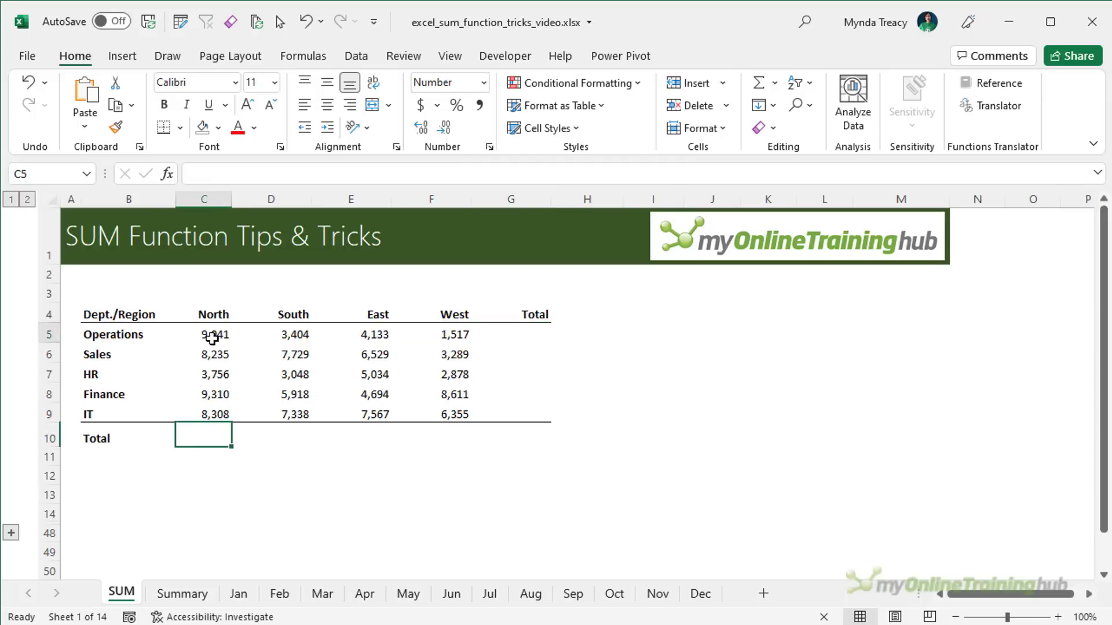
drag(212, 337, 505, 434)
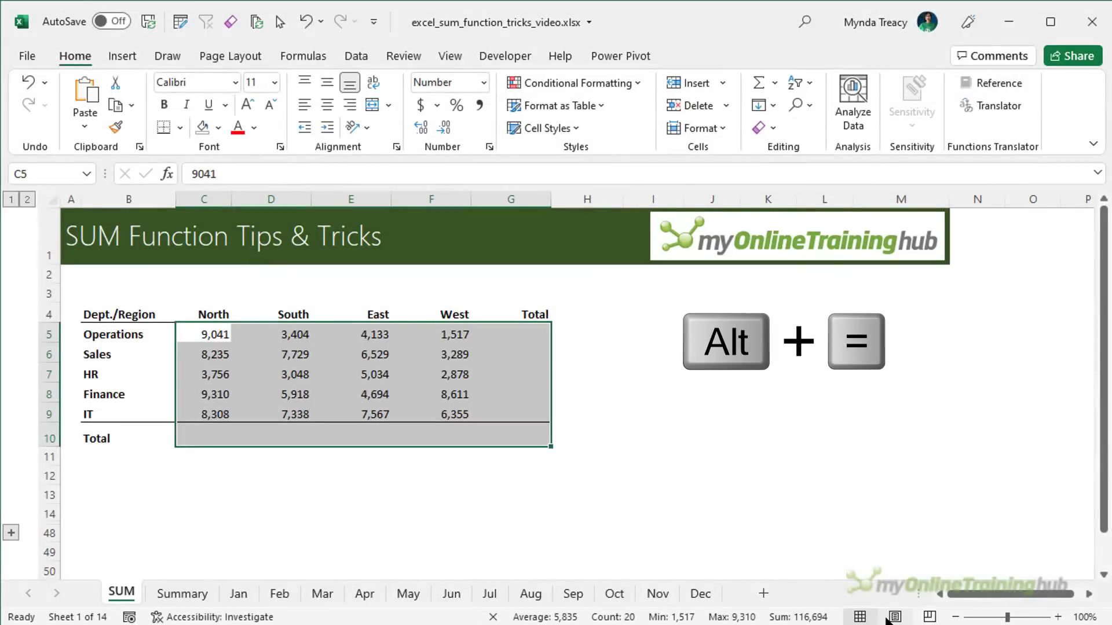
key(alt+equal)
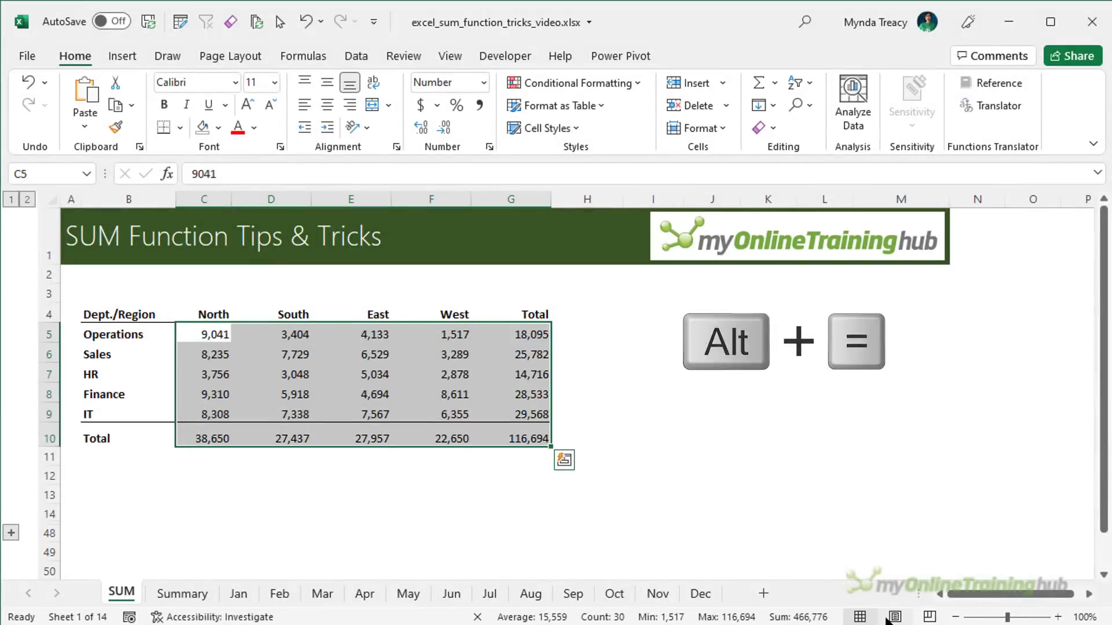
key(Right)
key(Right)
key(Right)
key(Right)
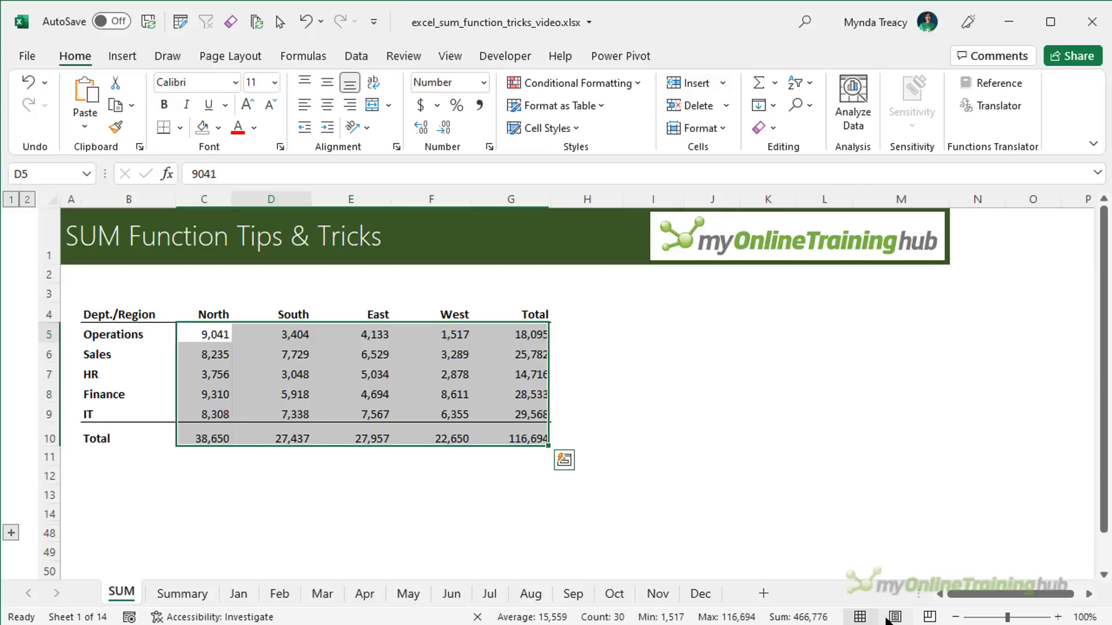
key(Down)
key(Down)
key(Down)
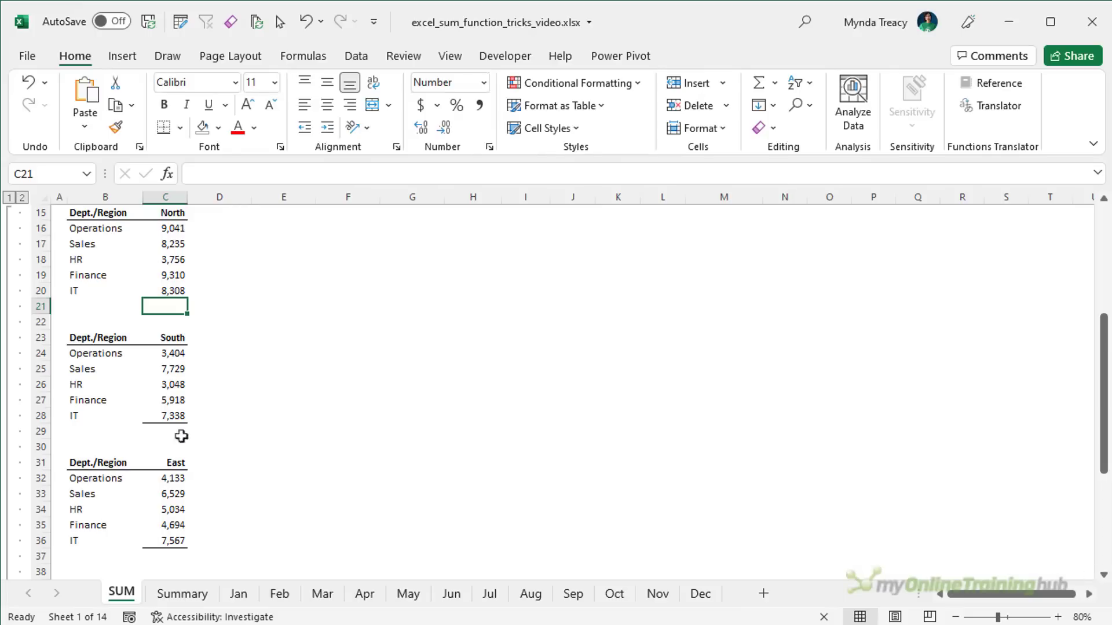
Add subtotals under each region list at once: South 27,437, East 27,957, West 22,650
ctrl+click(164, 431)
ctrl+click(169, 556)
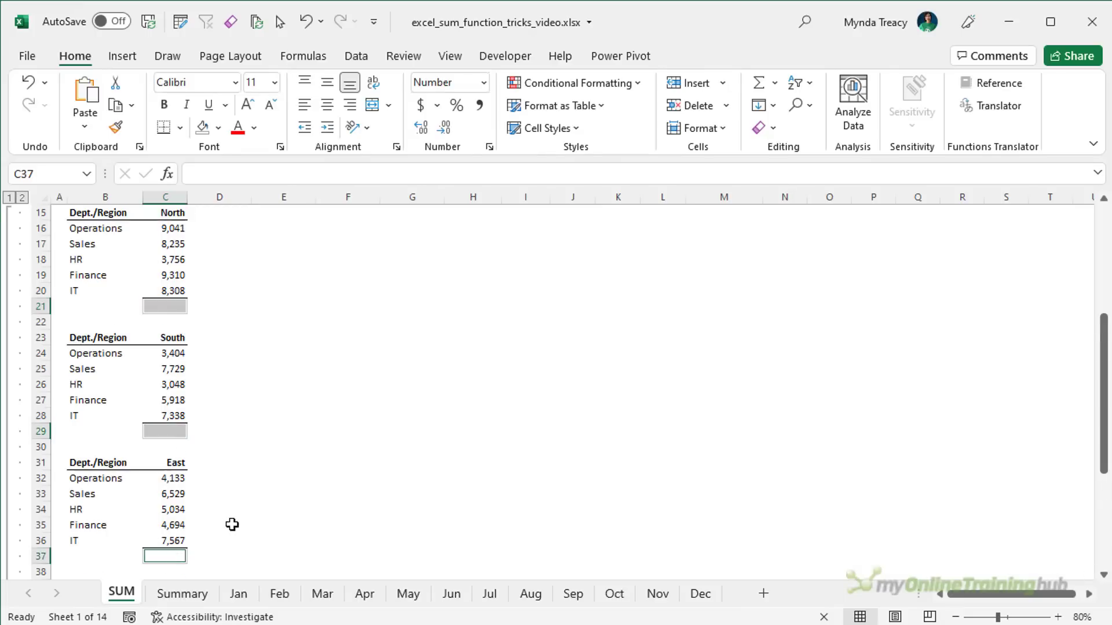
scroll(231, 524, down, 2)
scroll(231, 524, down, 1)
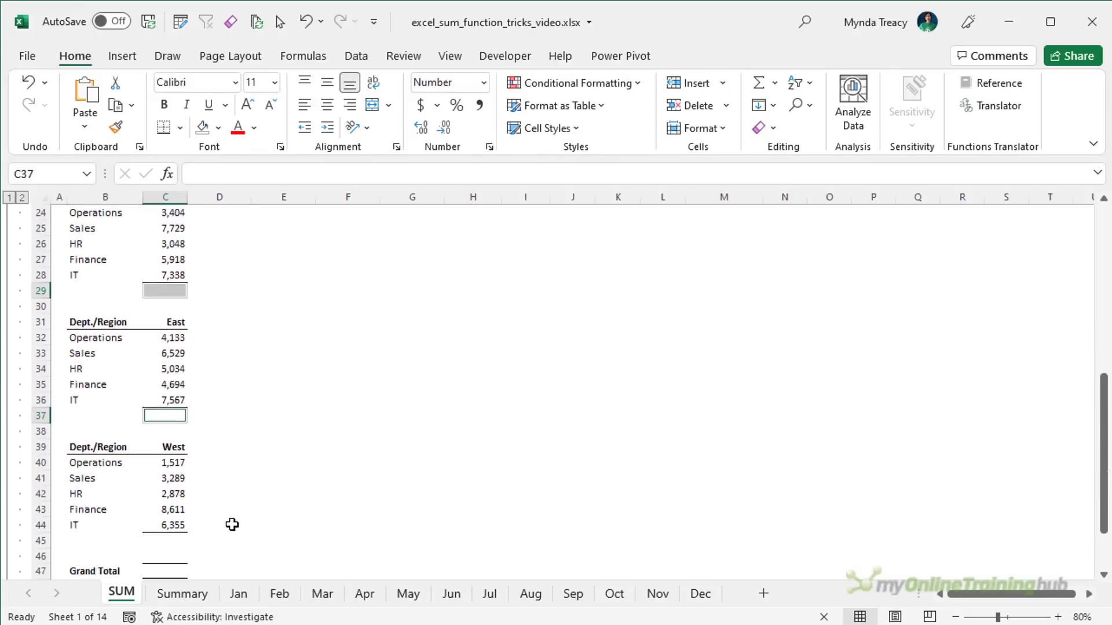
ctrl+click(177, 540)
scroll(358, 489, up, 1)
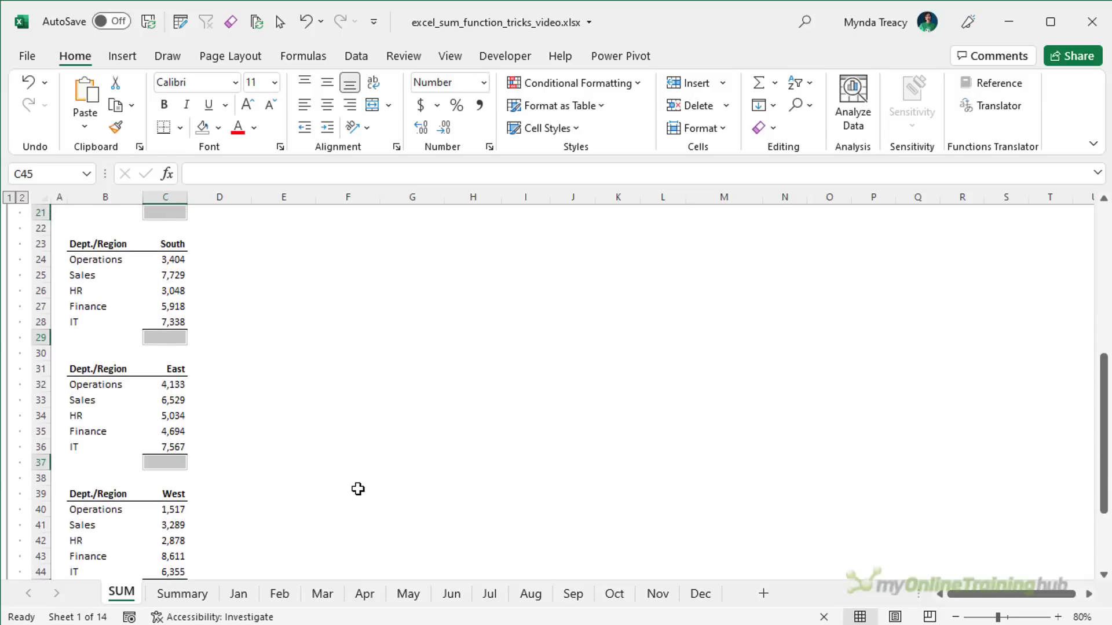
scroll(358, 489, up, 2)
scroll(358, 489, down, 1)
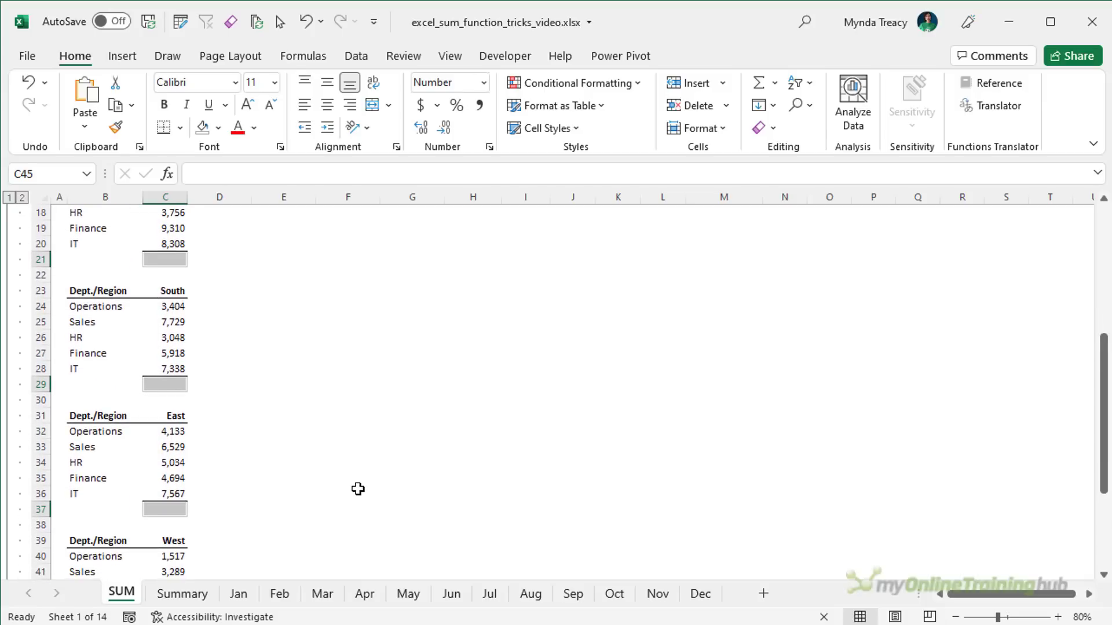
key(alt+equal)
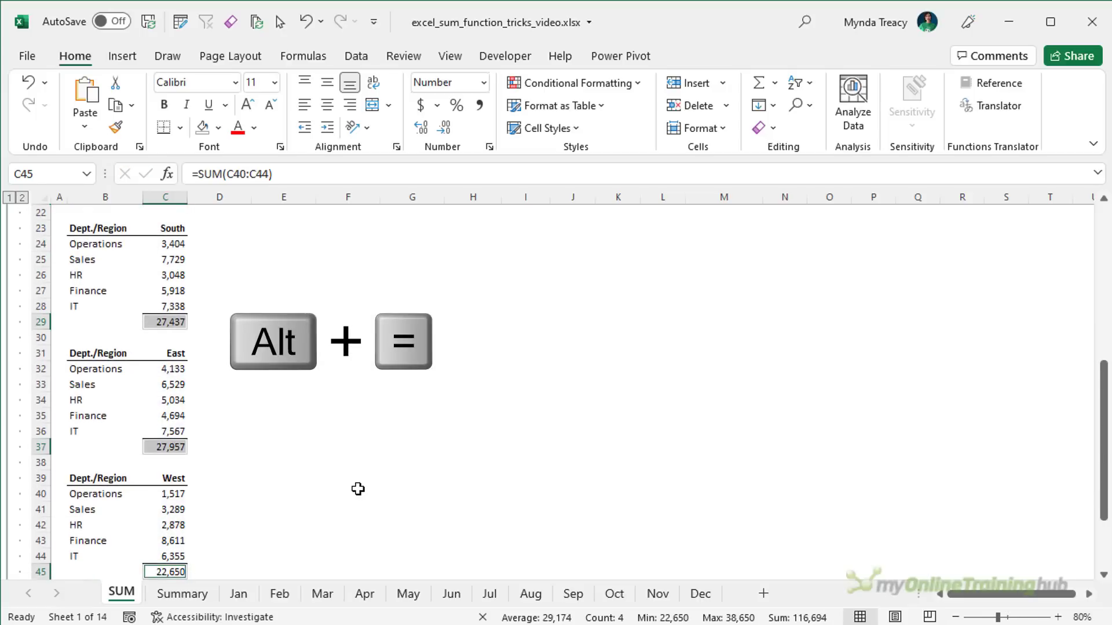
scroll(358, 489, down, 2)
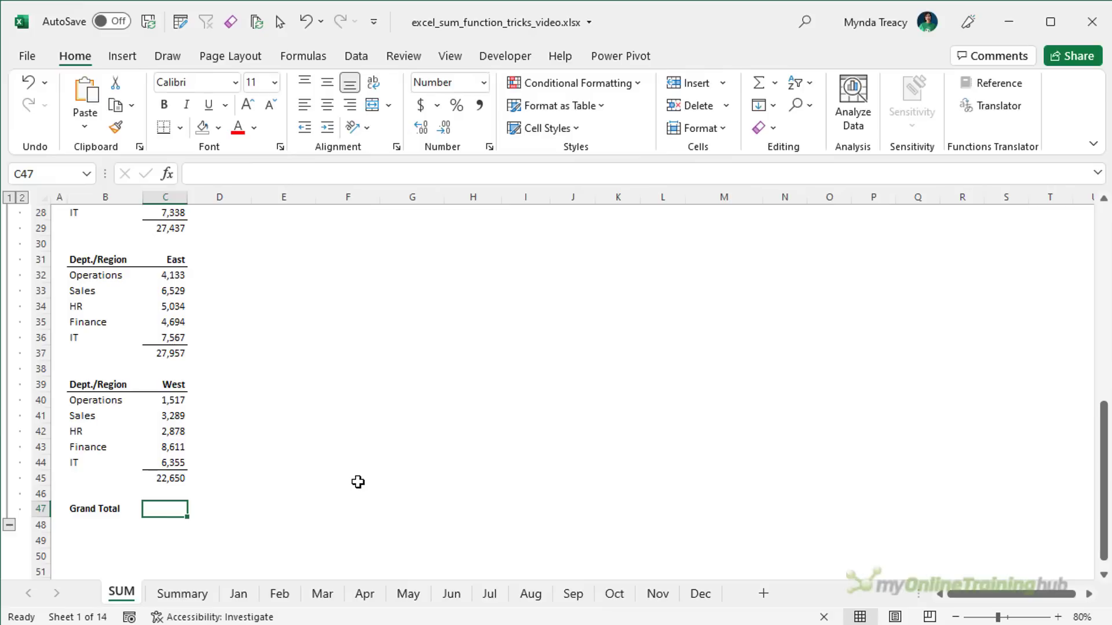
Enter =SUM(C21,C29,C37,C45) in the Grand Total cell, giving 116,694
scroll(358, 482, up, 1)
text(=sum)
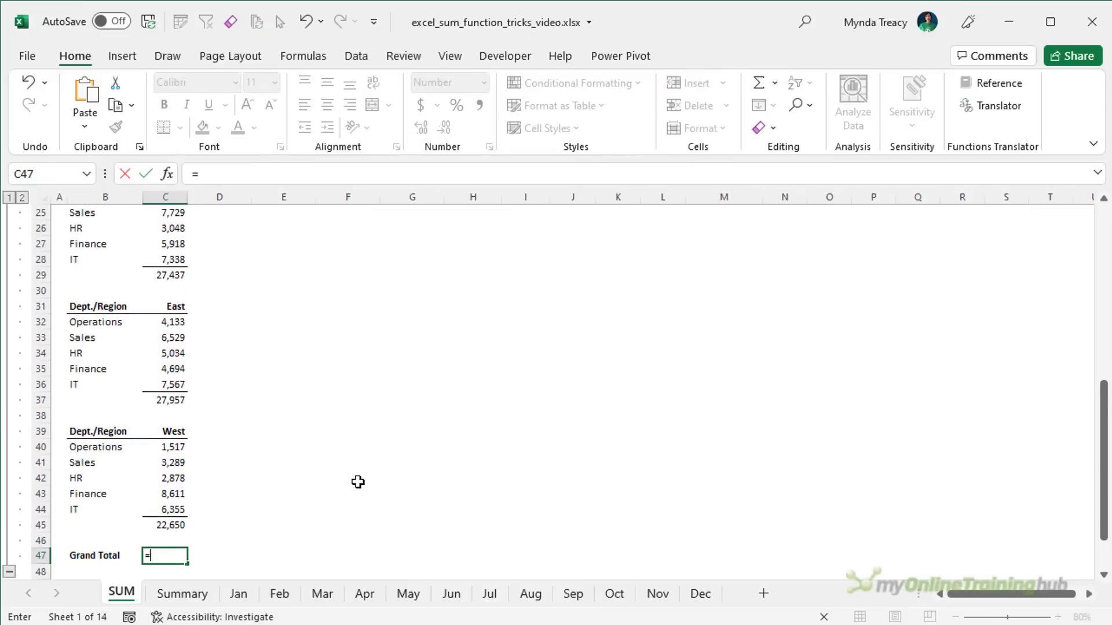
key(Tab)
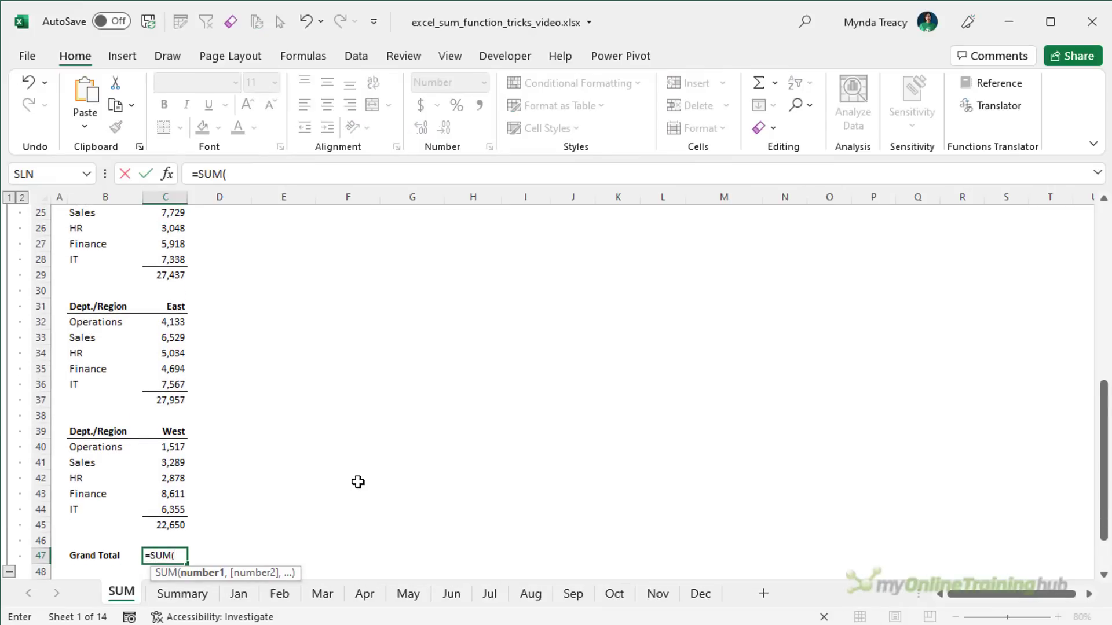
scroll(358, 481, up, 2)
click(163, 243)
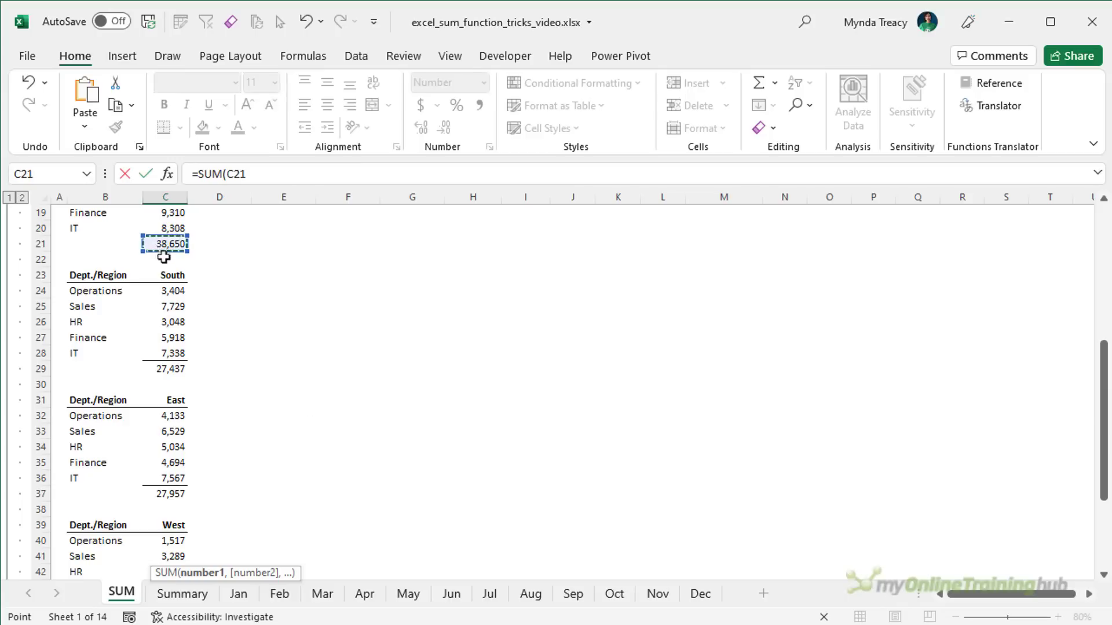
ctrl+click(166, 369)
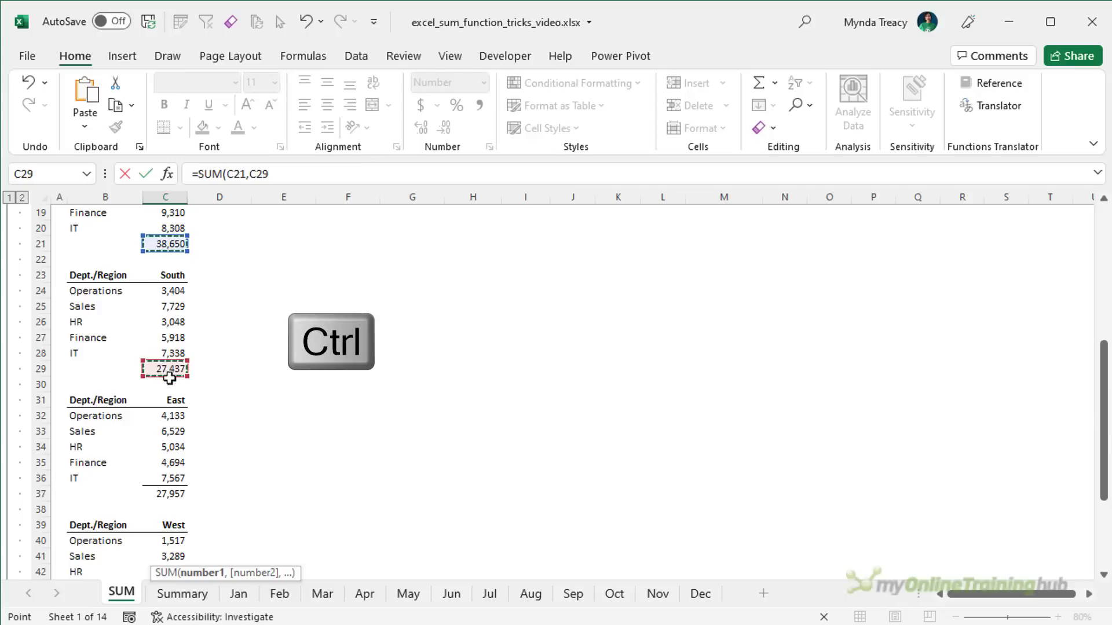
ctrl+click(168, 491)
scroll(170, 498, down, 2)
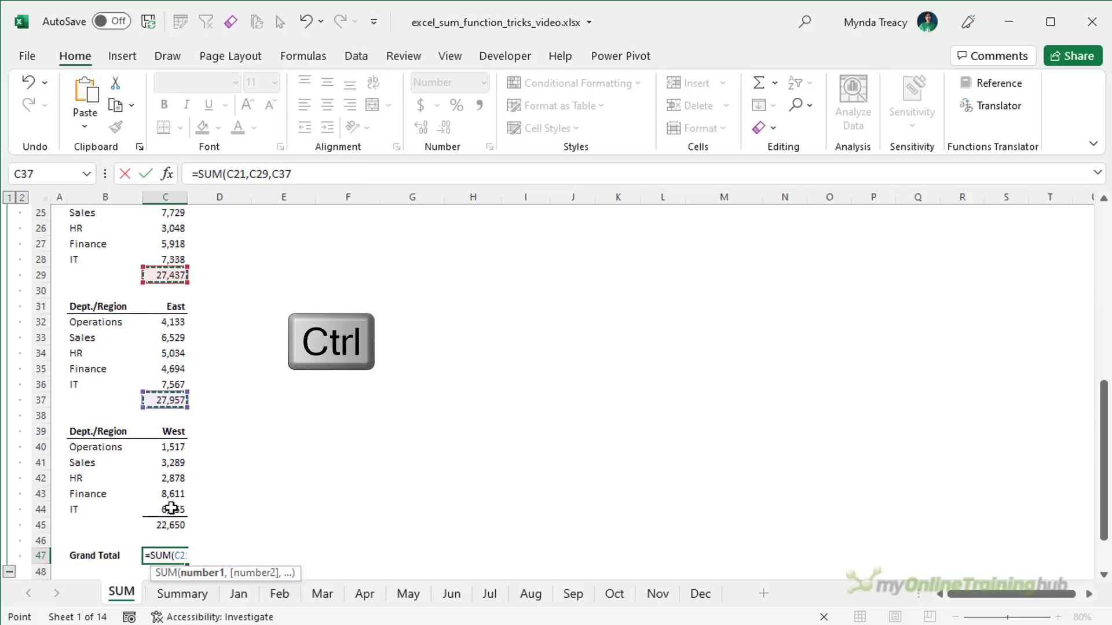
ctrl+click(170, 524)
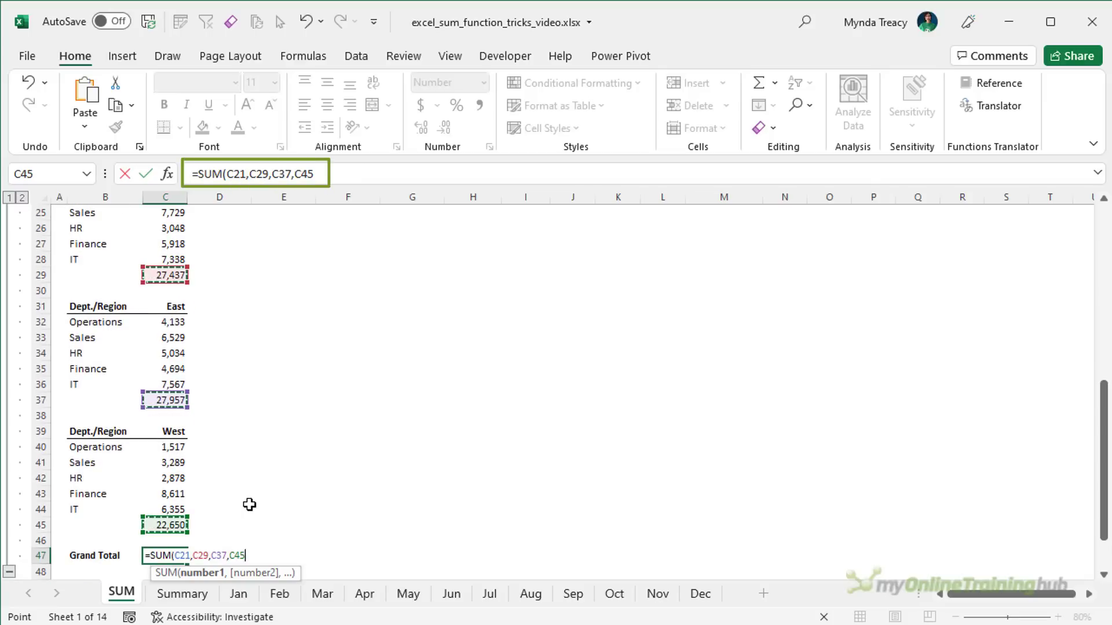
key(Return)
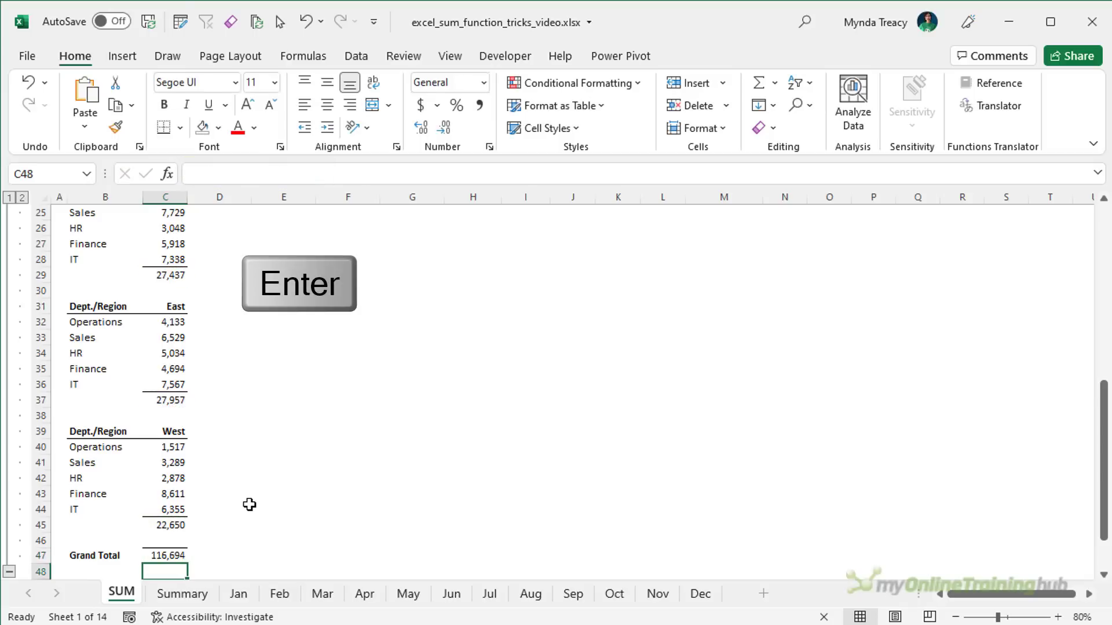
key(Up)
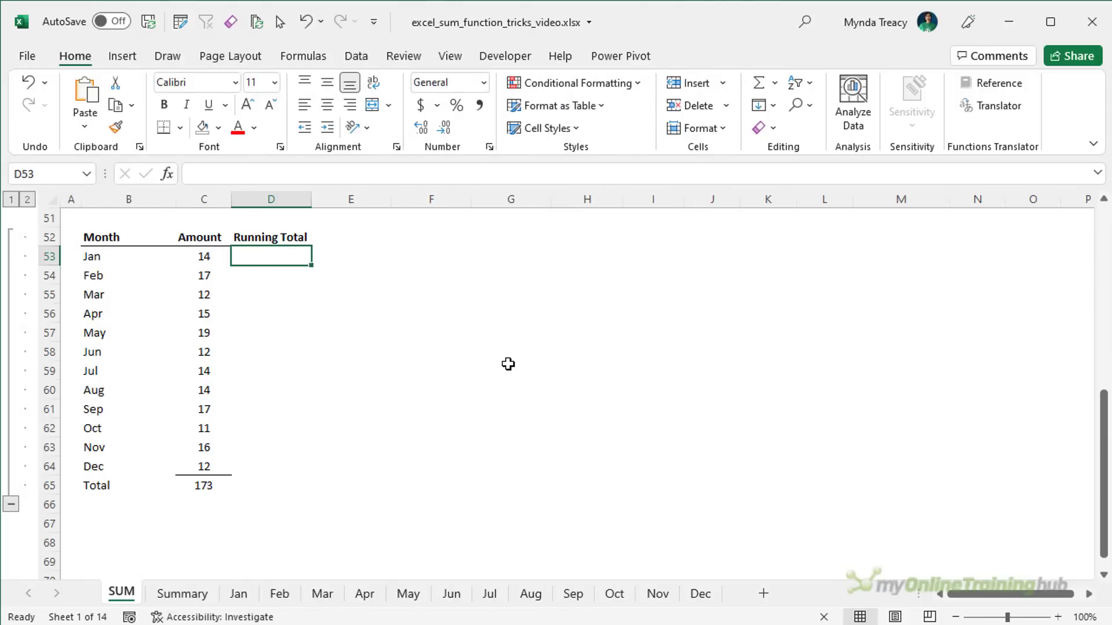
Enter the running total formula =SUM($C$53:C53) in D53
text(=sum)
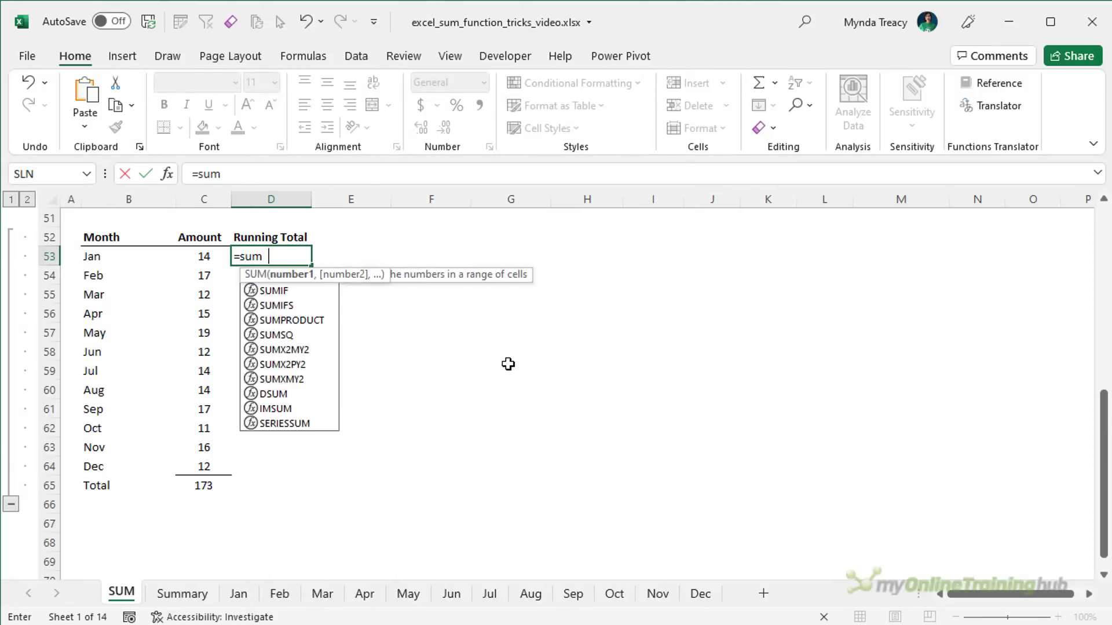
key(Tab)
click(211, 253)
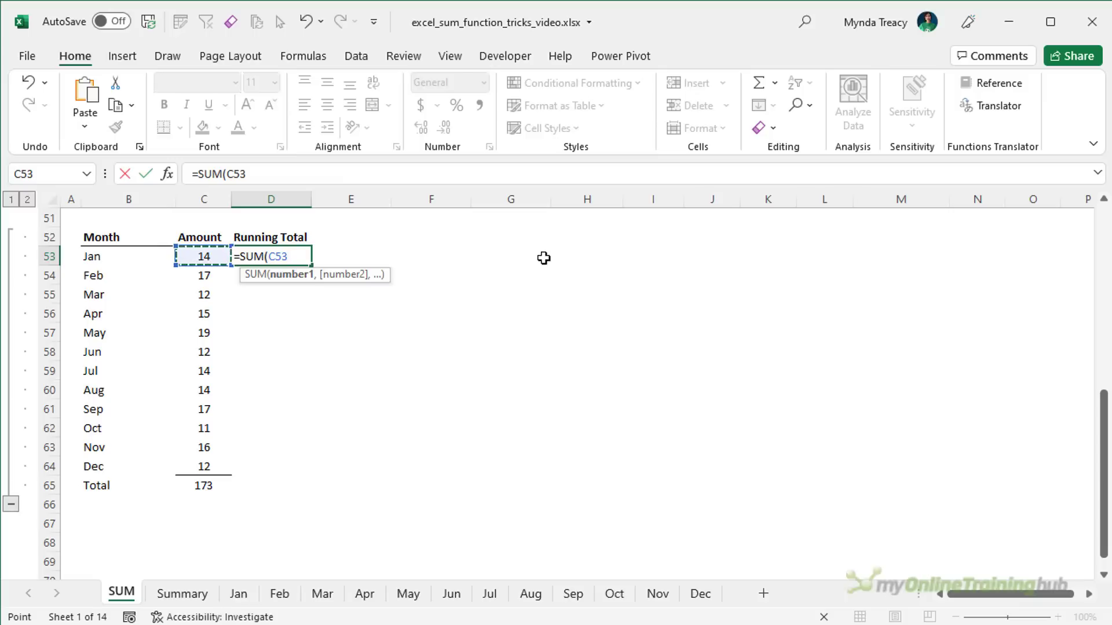
key(F8)
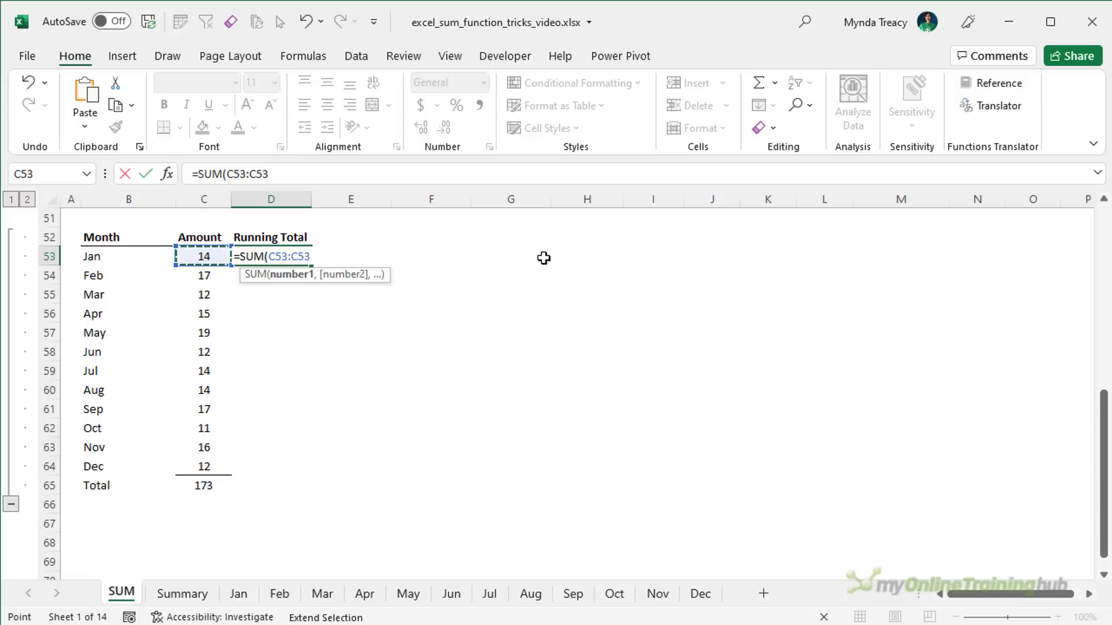
text())
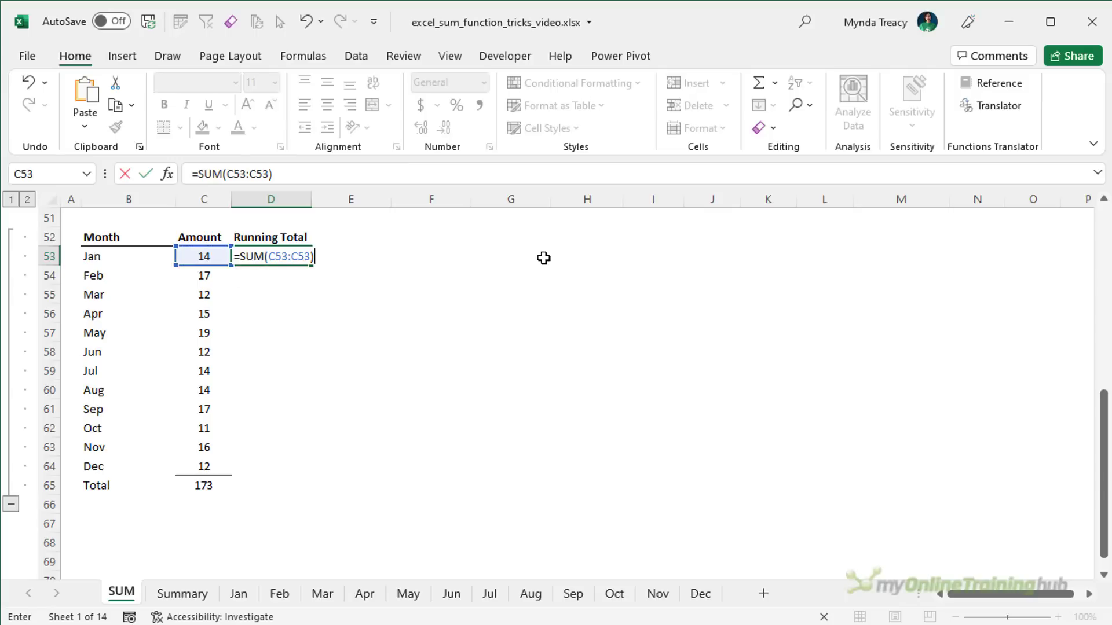
key(F2)
key(Left)
key(Left)
key(Left)
key(Left)
key(Left)
key(Left)
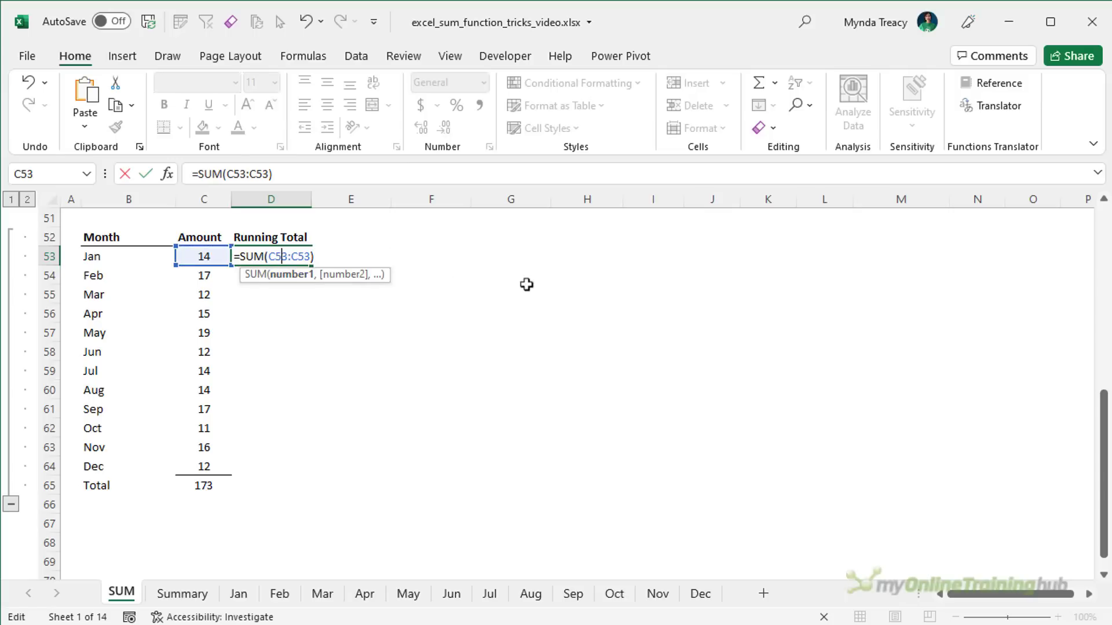
key(F4)
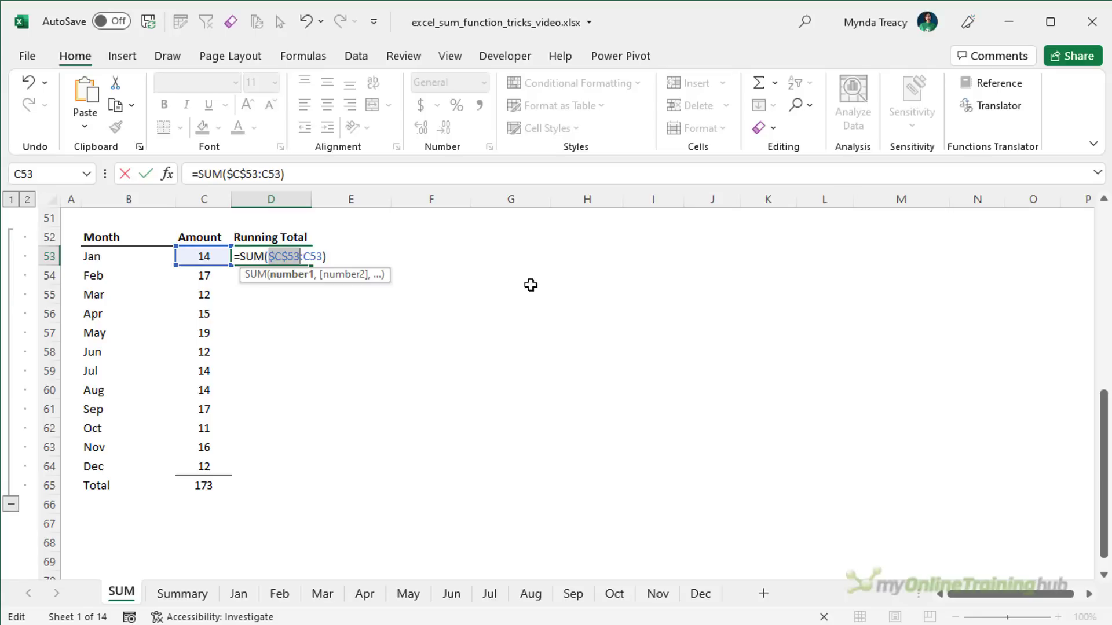
key(Return)
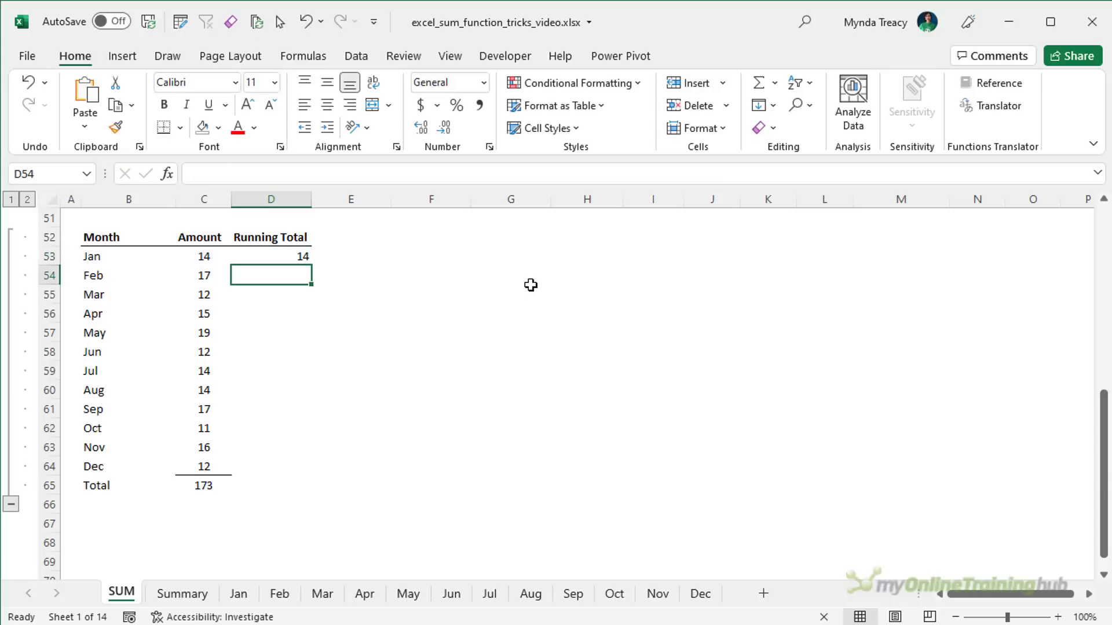
Fill the running total down to December (173) and check the resulting formulas
click(298, 255)
double_click(311, 265)
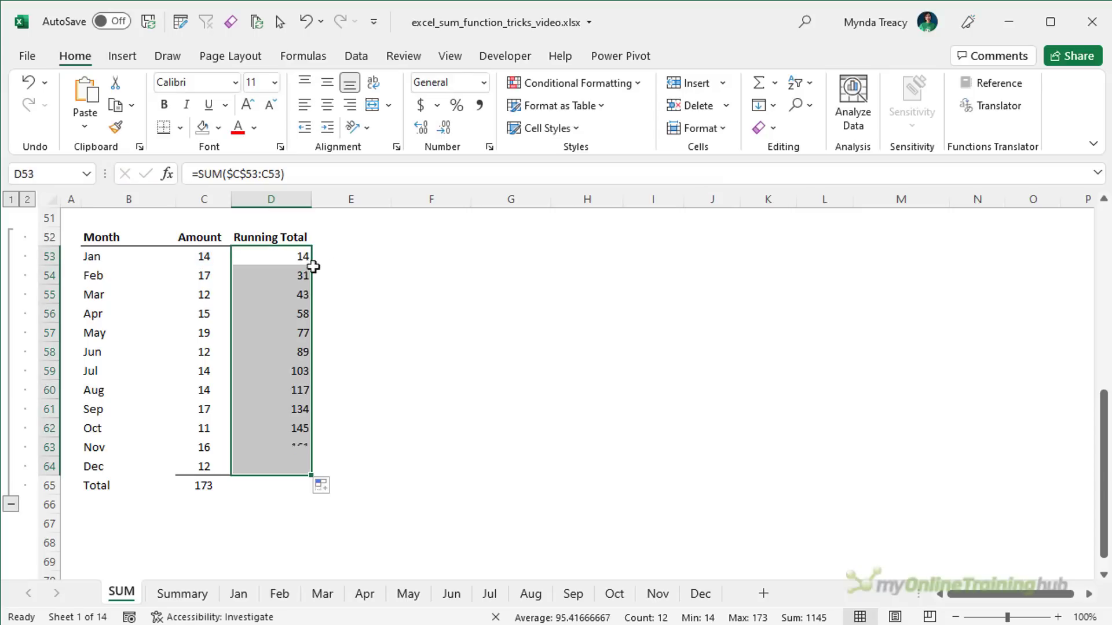
click(287, 465)
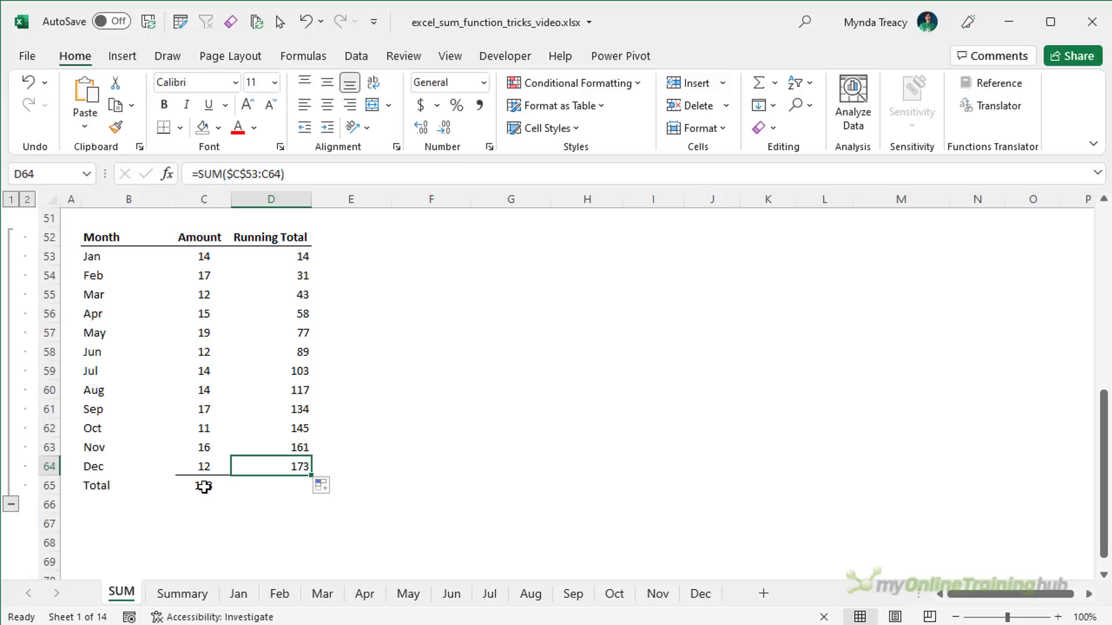
click(204, 486)
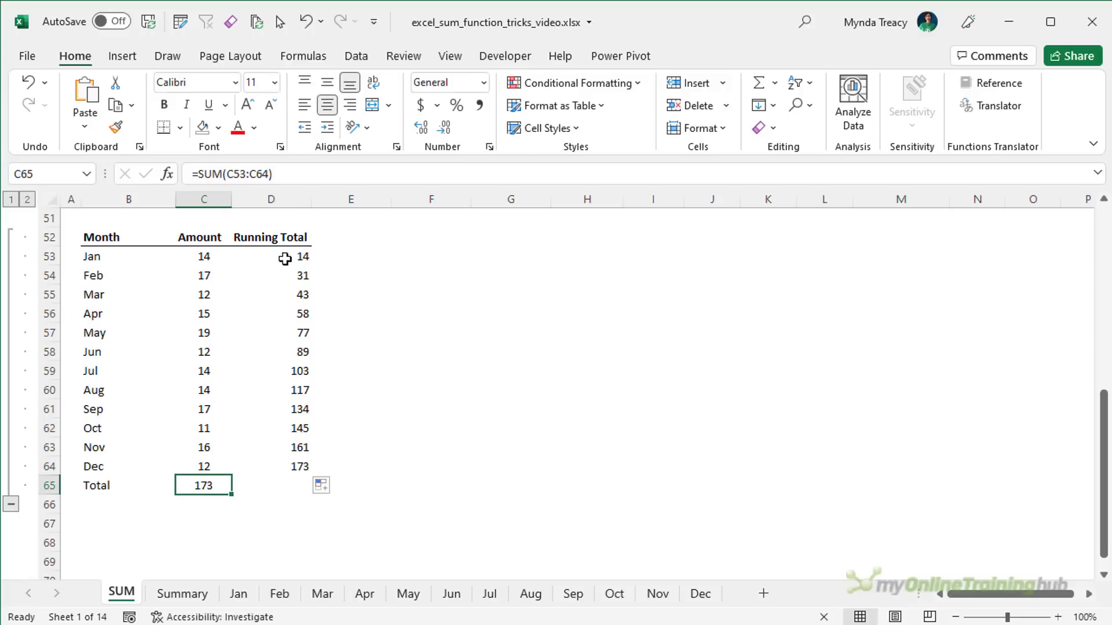
click(285, 259)
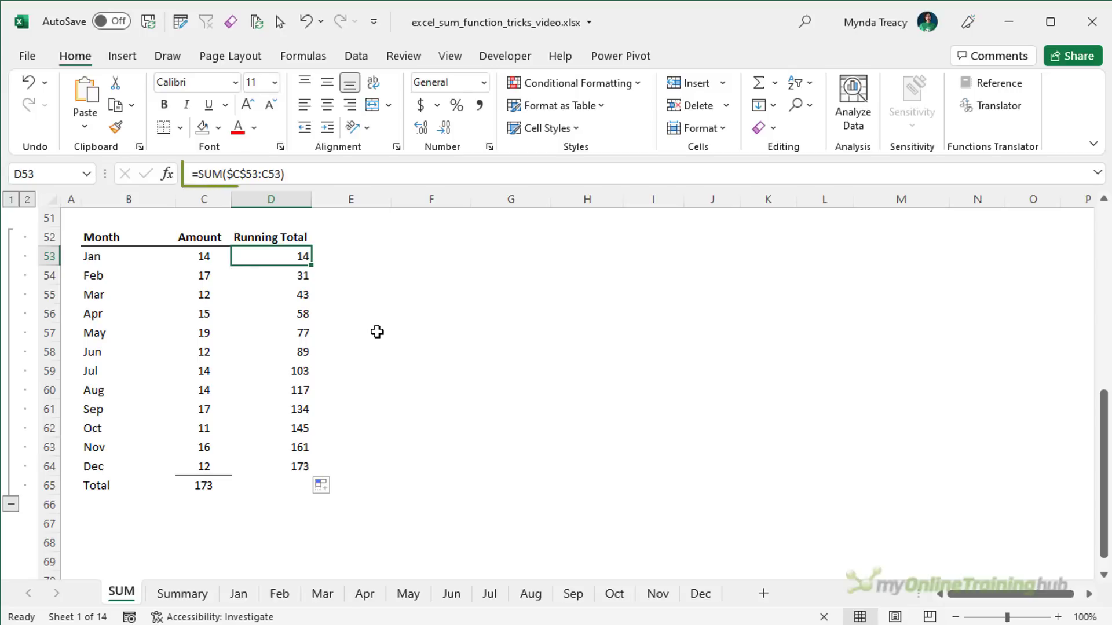
key(Down)
key(Down)
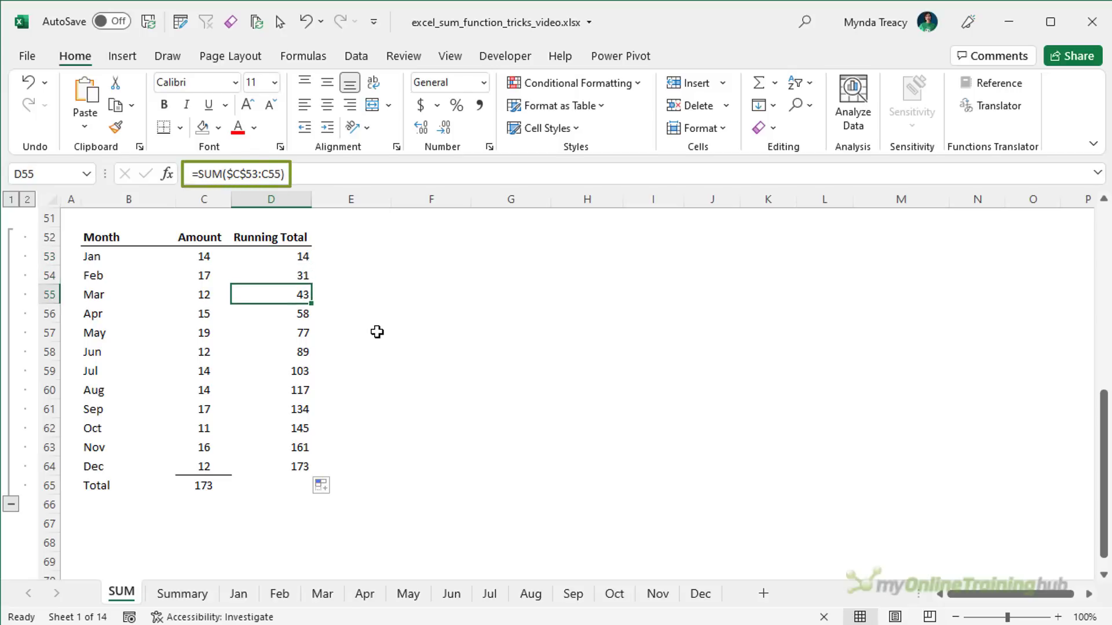
key(Down)
key(Down)
key(Down)
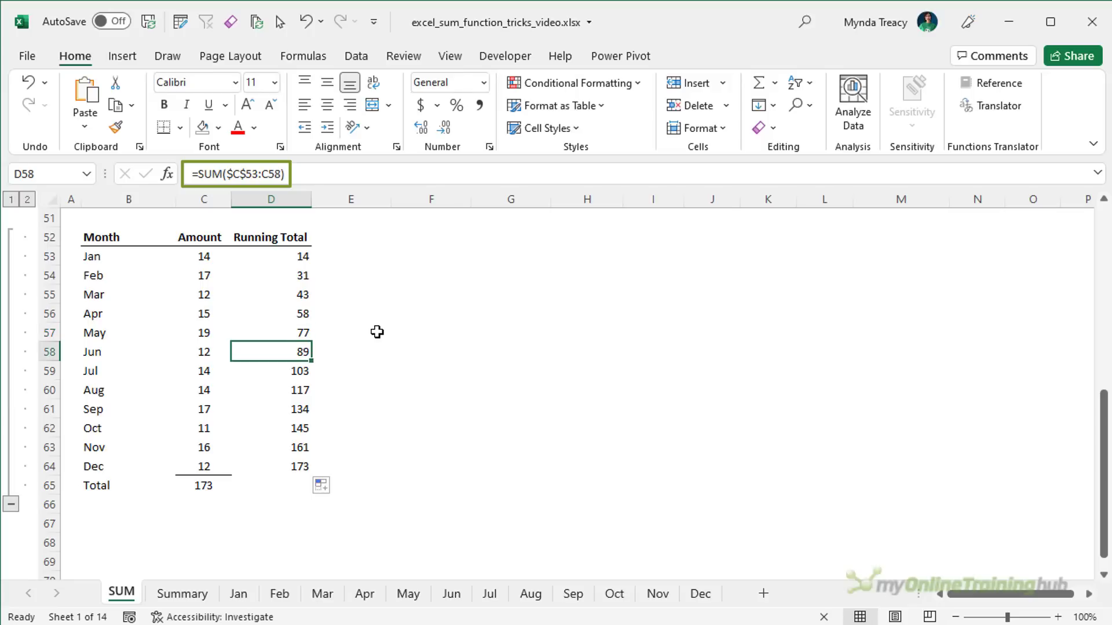
key(F2)
key(Return)
key(Down)
key(Down)
key(Down)
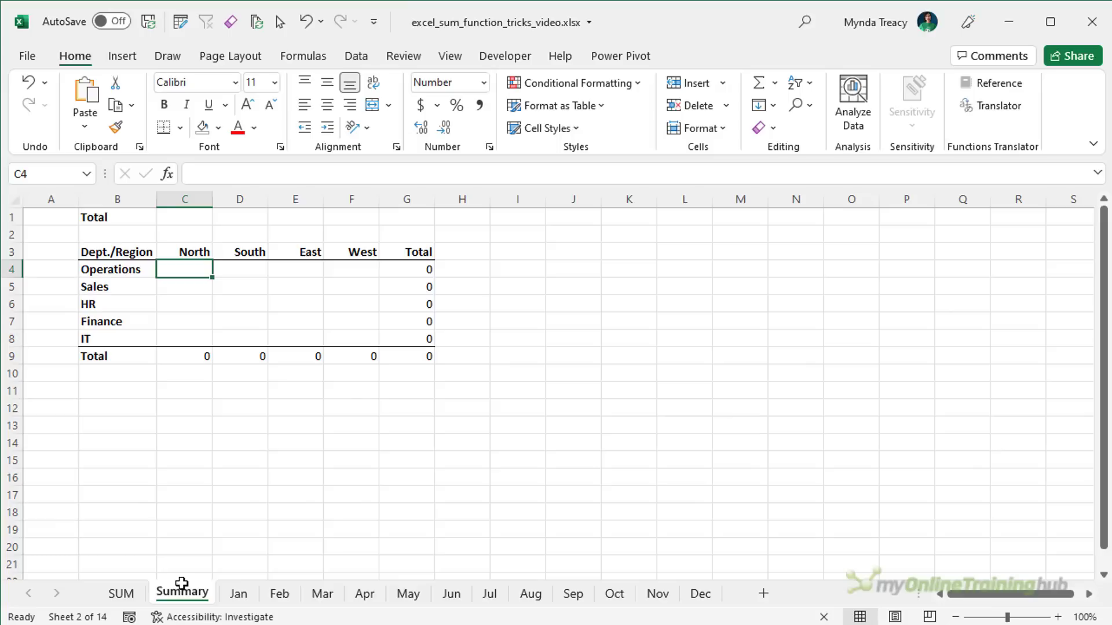
Preview the Jan, Feb and Mar month sheets, then return to the Summary sheet
click(238, 593)
click(280, 594)
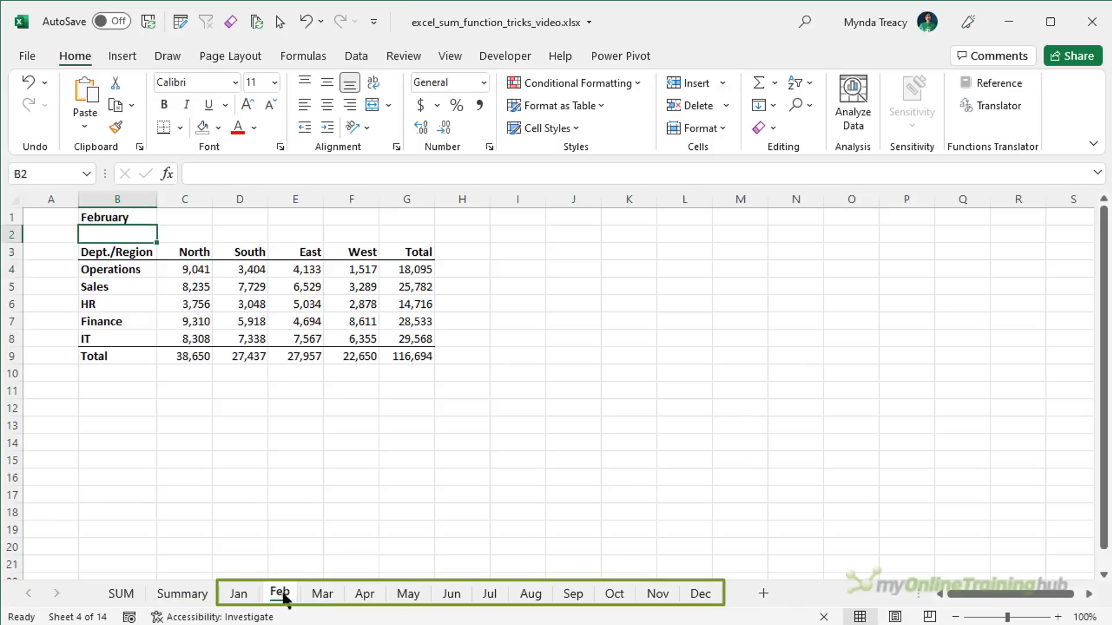
click(322, 596)
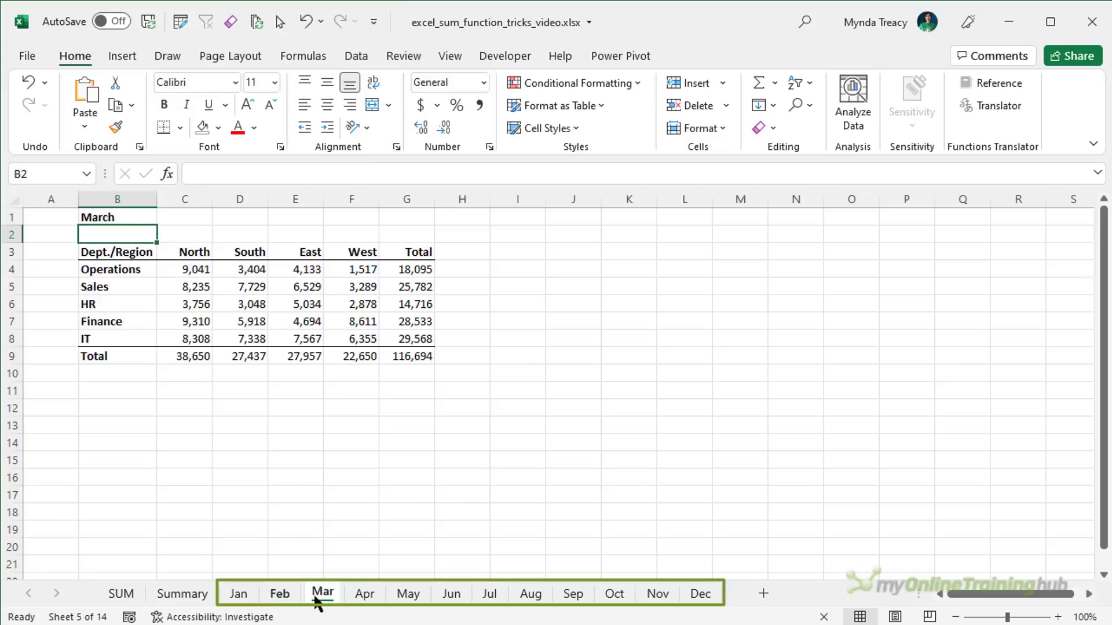
click(201, 594)
Enter =SUM(Jan:Dec!C4) in Summary C4, totalling Operations North to 108,492
text(=sum()
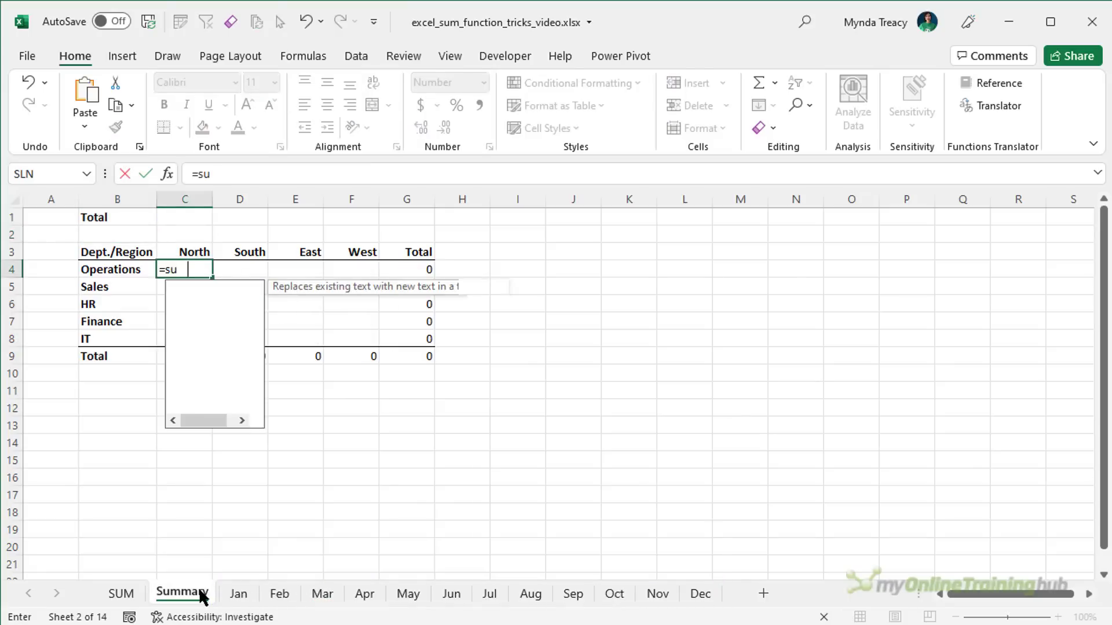
click(237, 594)
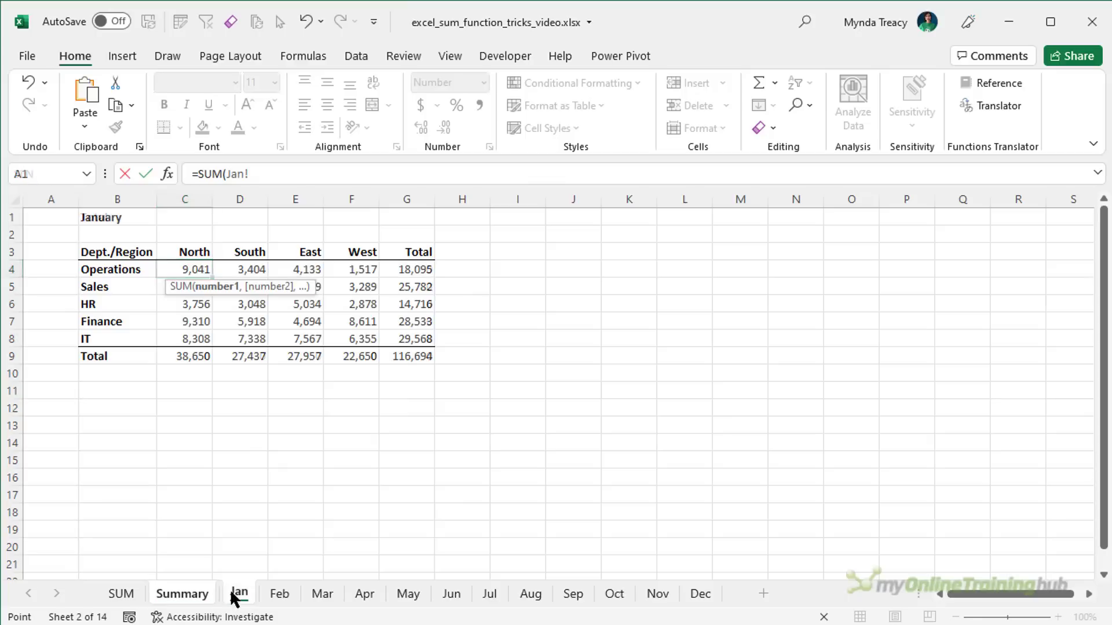
click(177, 275)
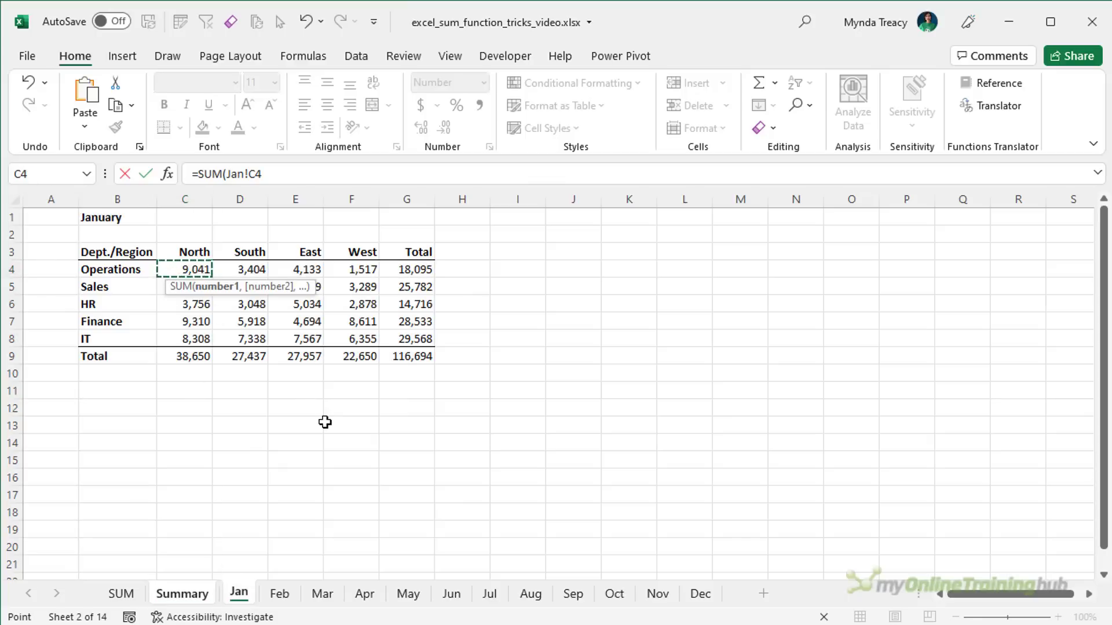
shift+click(696, 596)
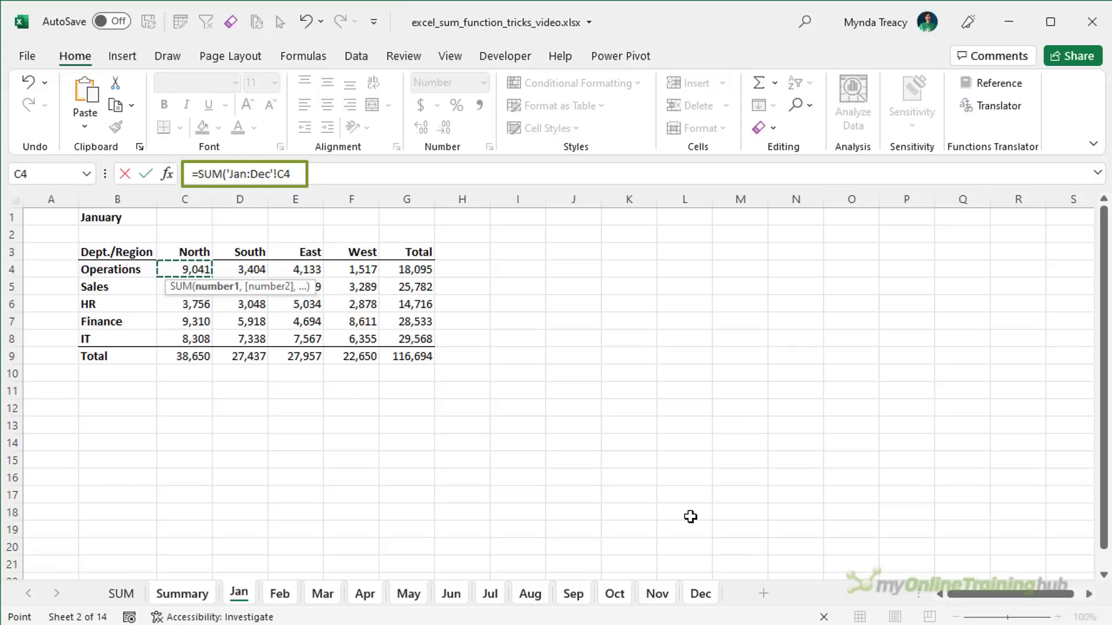
text())
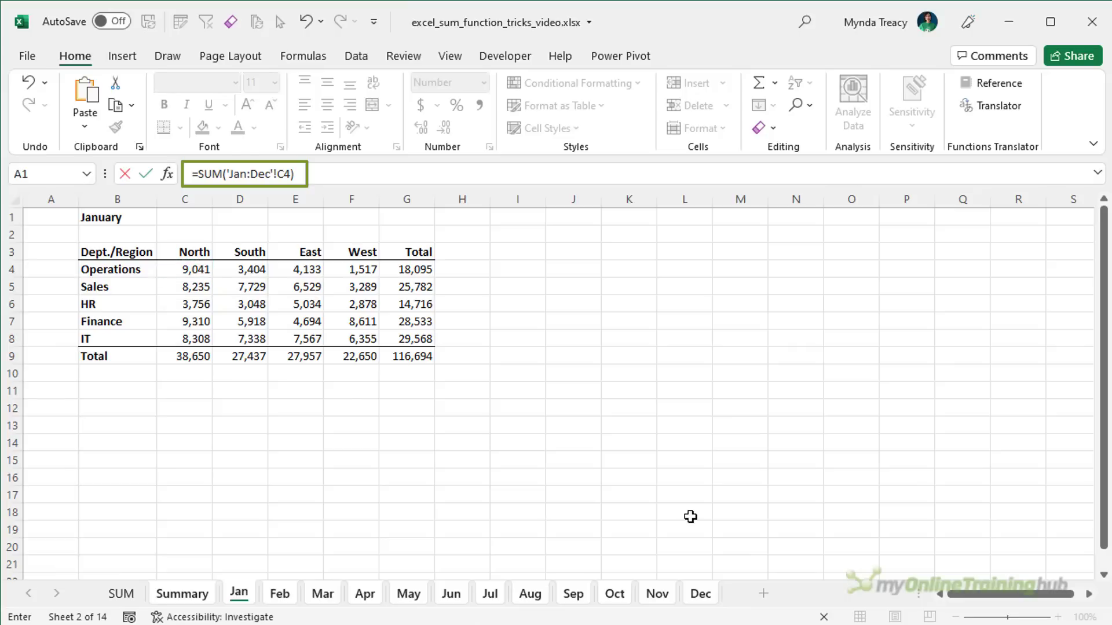
key(Return)
key(Up)
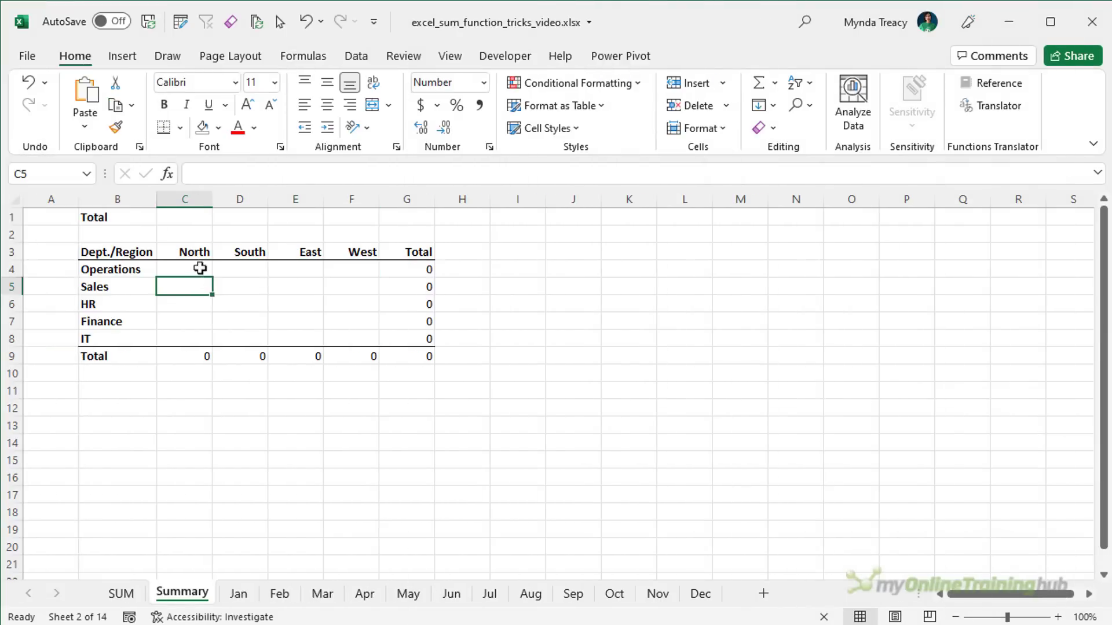
Fill Summary C4:F8 with Jan:Dec 3D SUM formulas in one entry, giving 1,400,328 overall
click(199, 270)
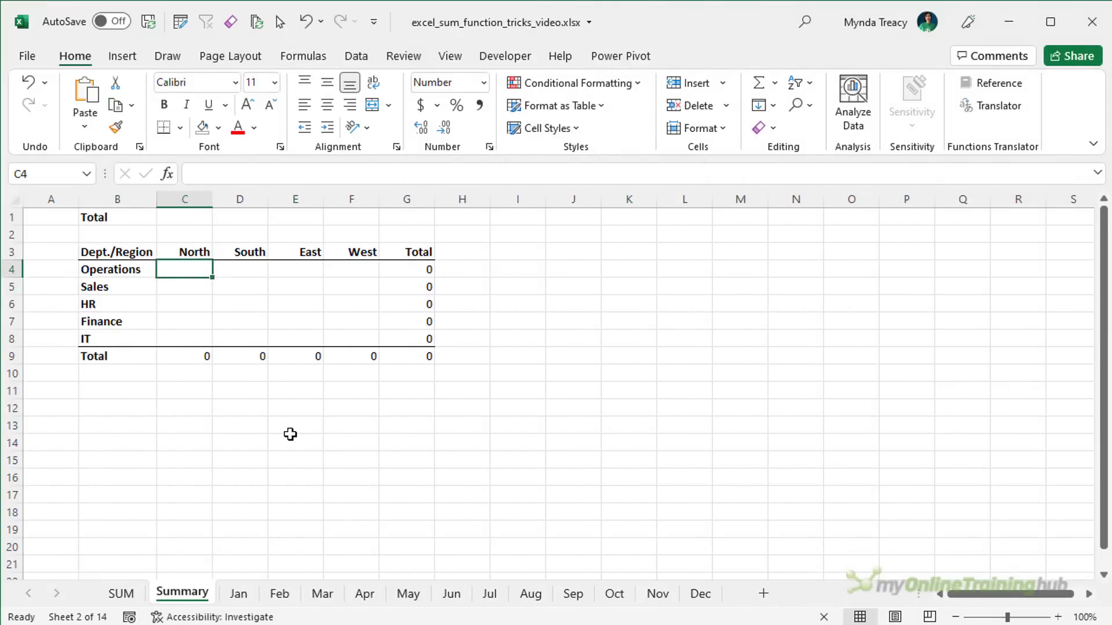
shift+click(354, 339)
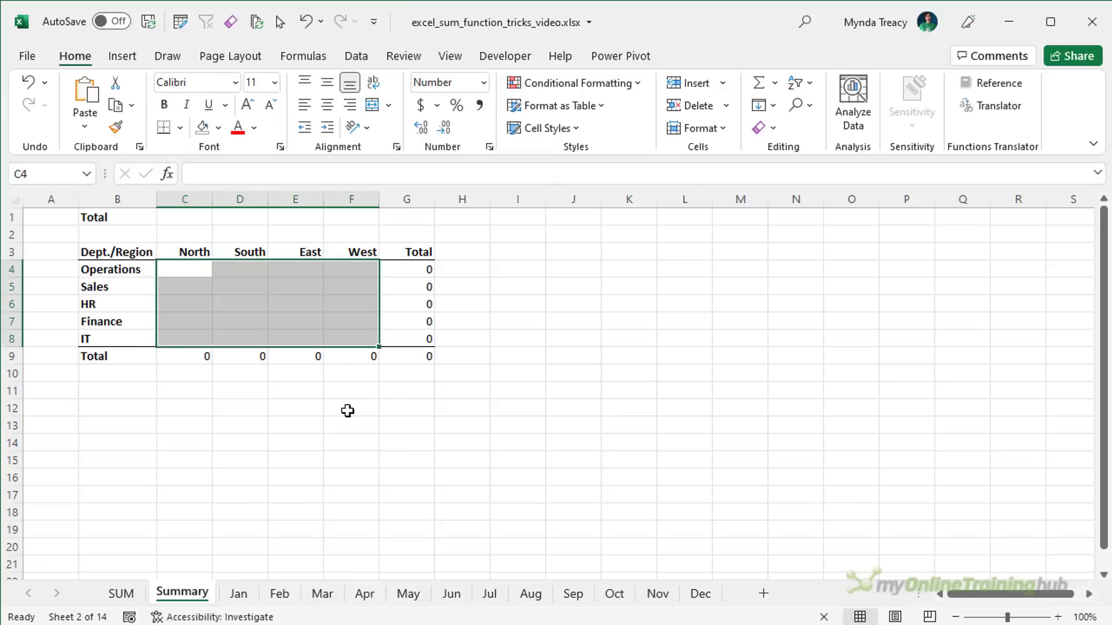
text(=sum()
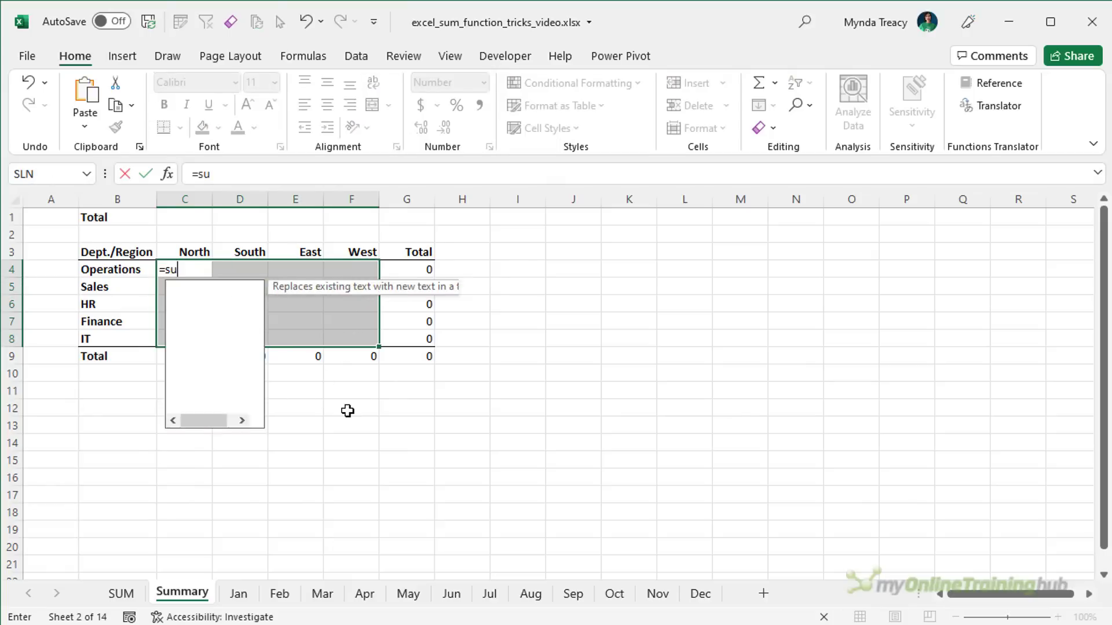
click(247, 586)
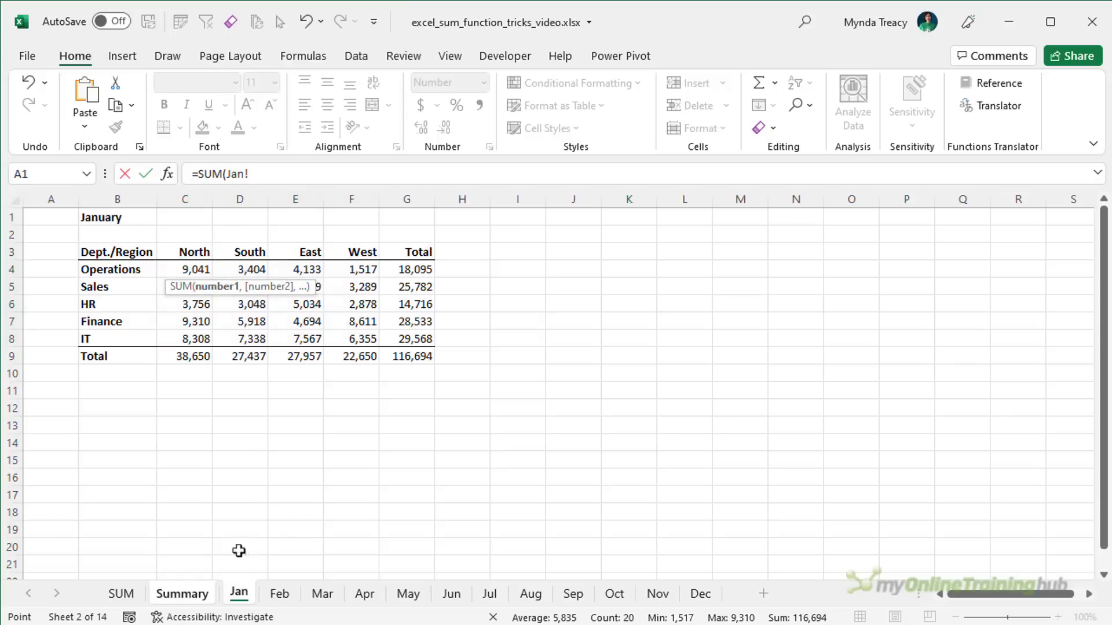
click(162, 269)
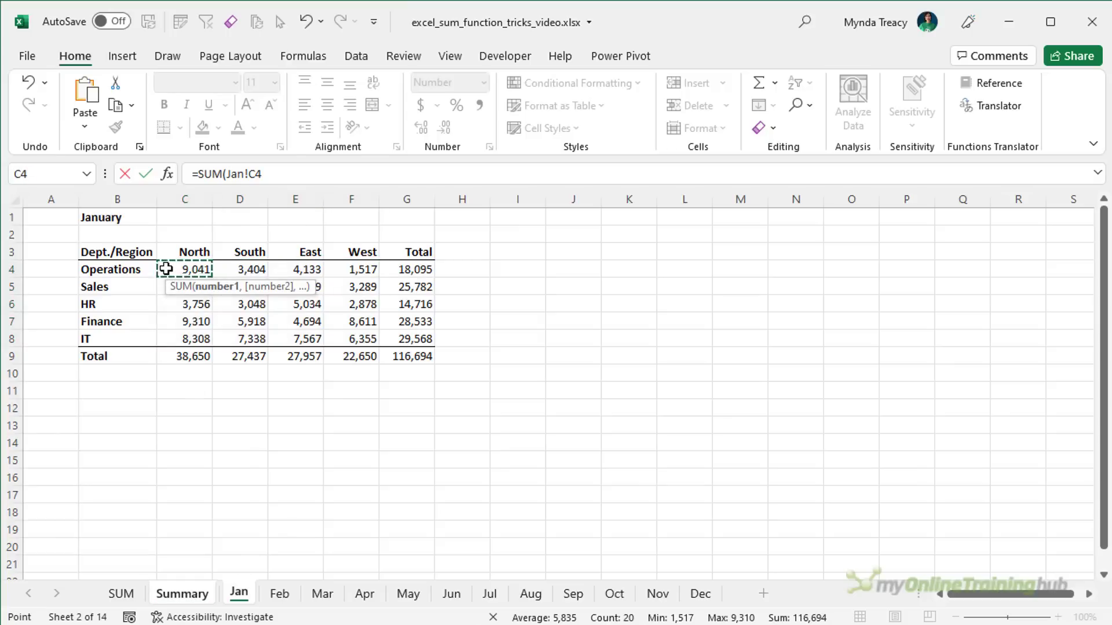
shift+click(700, 595)
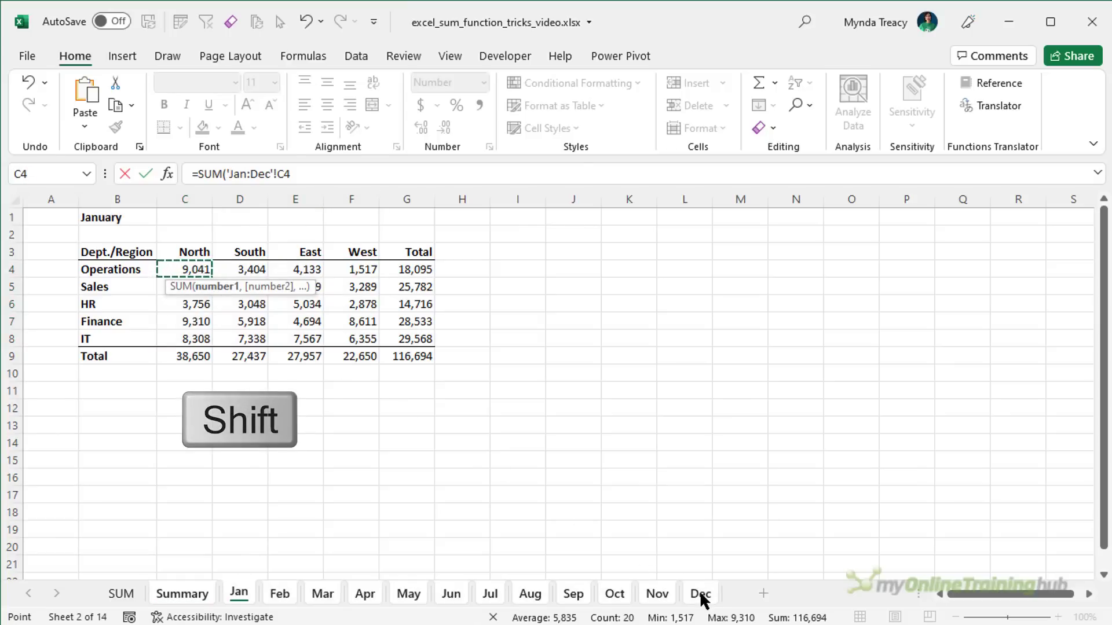
text())
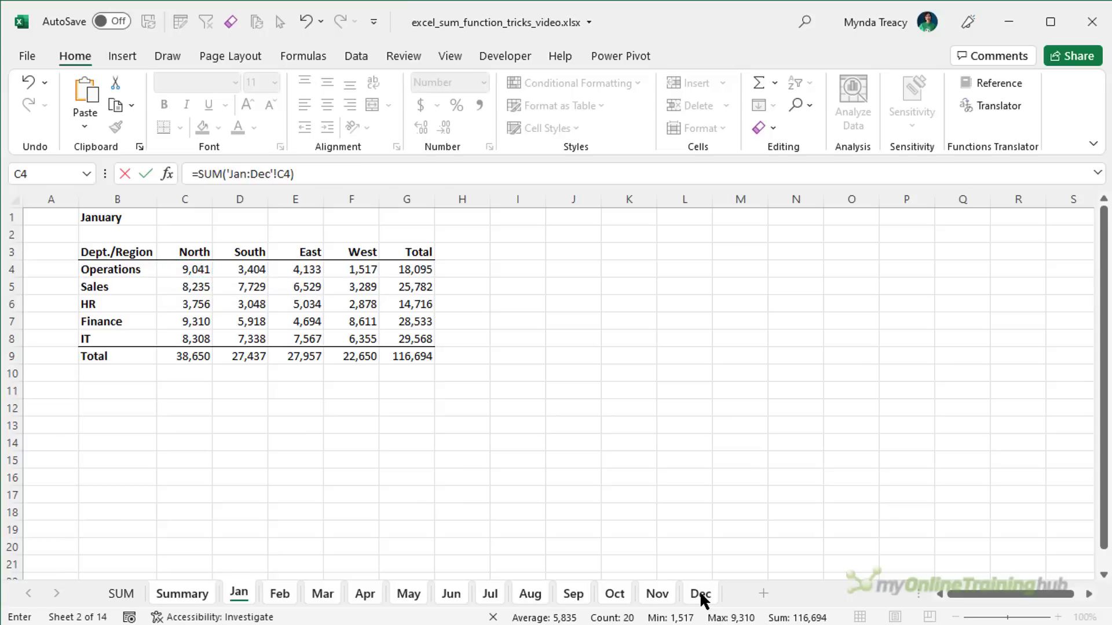
key(ctrl+Return)
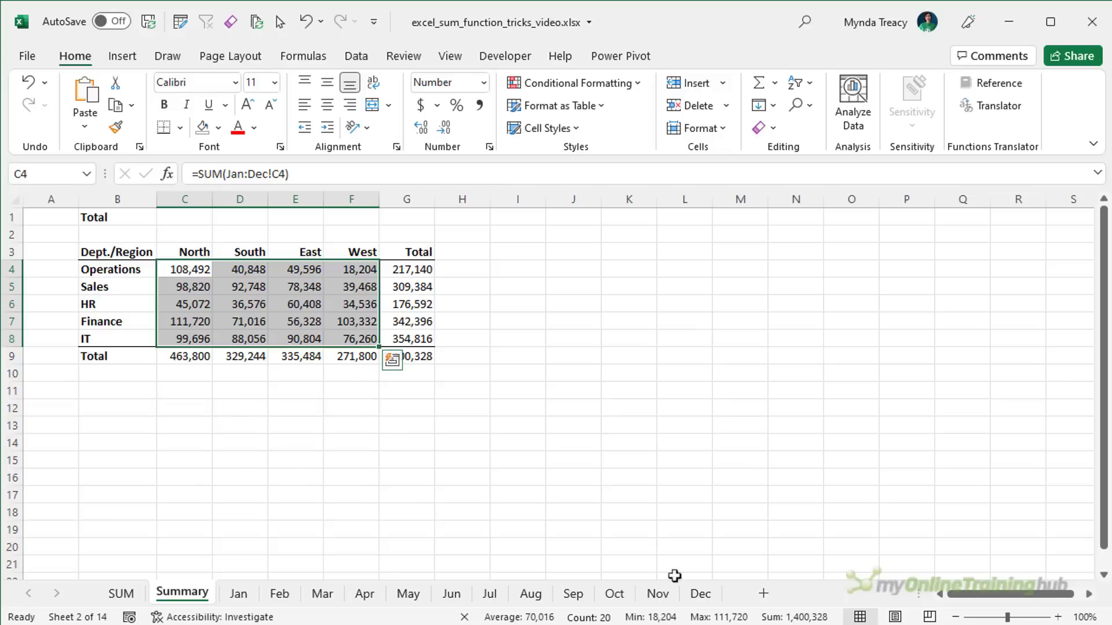
click(227, 270)
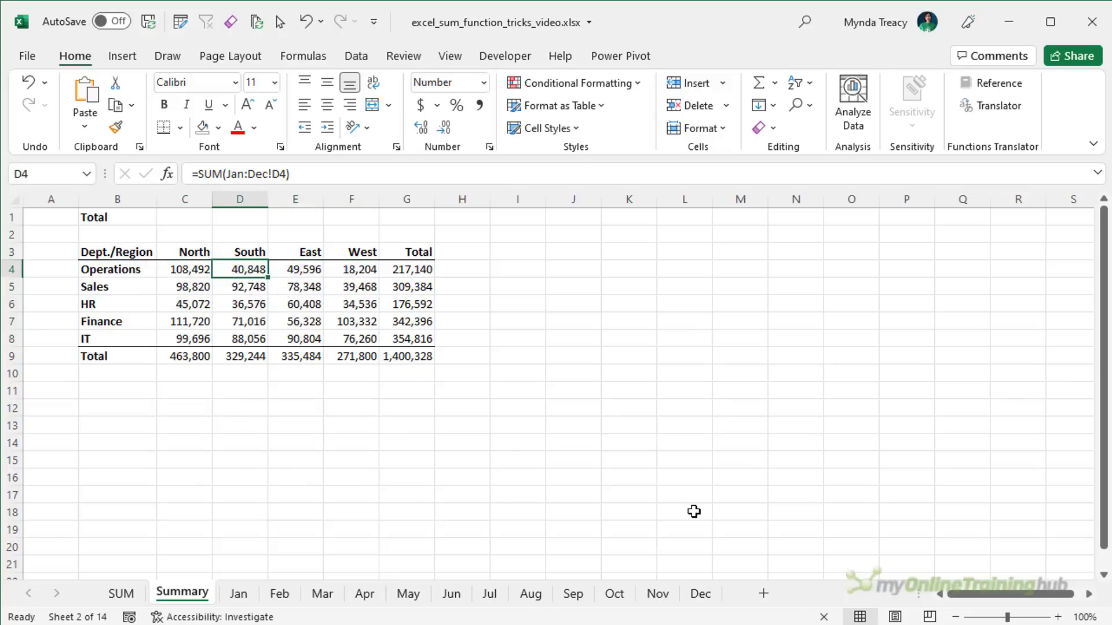
key(Right)
key(Right)
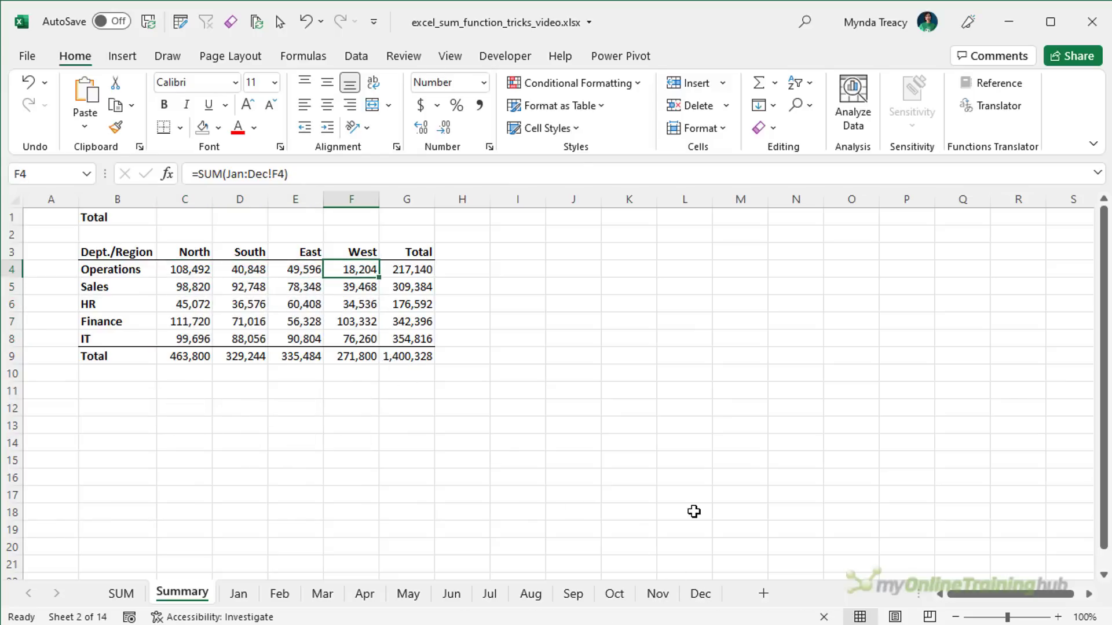
key(Down)
key(Left)
key(Left)
key(Left)
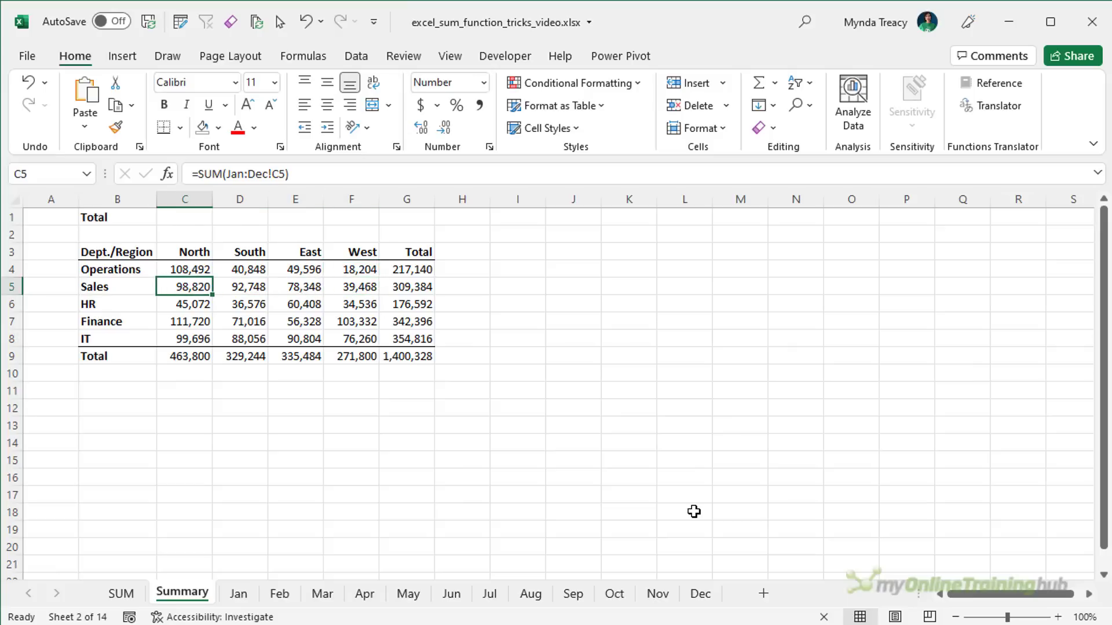
key(Right)
key(Right)
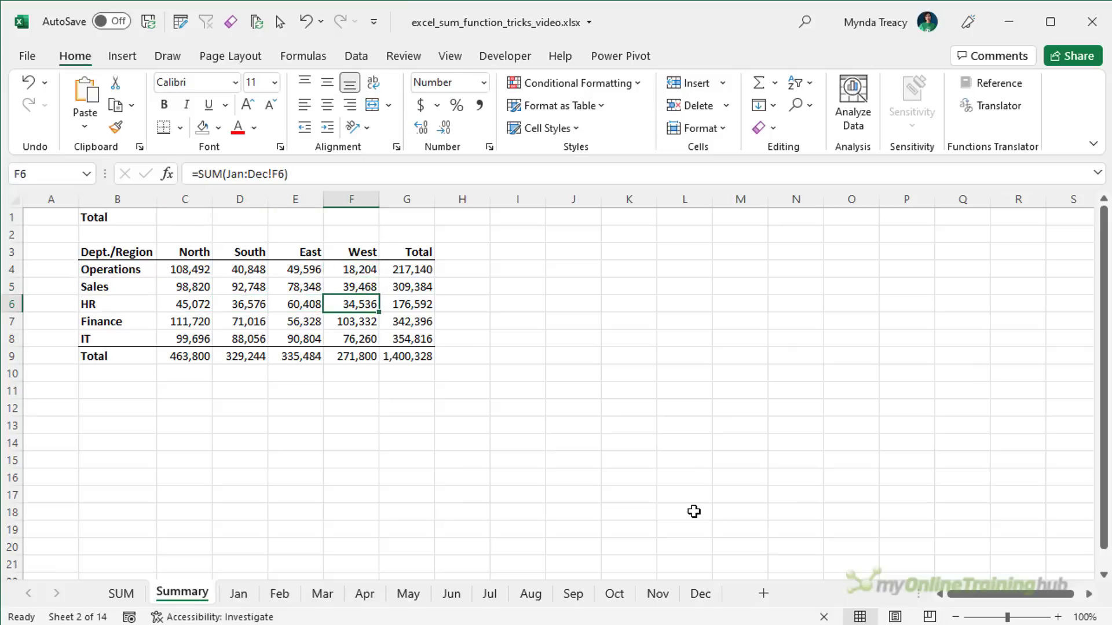
key(Left)
key(Left)
key(Left)
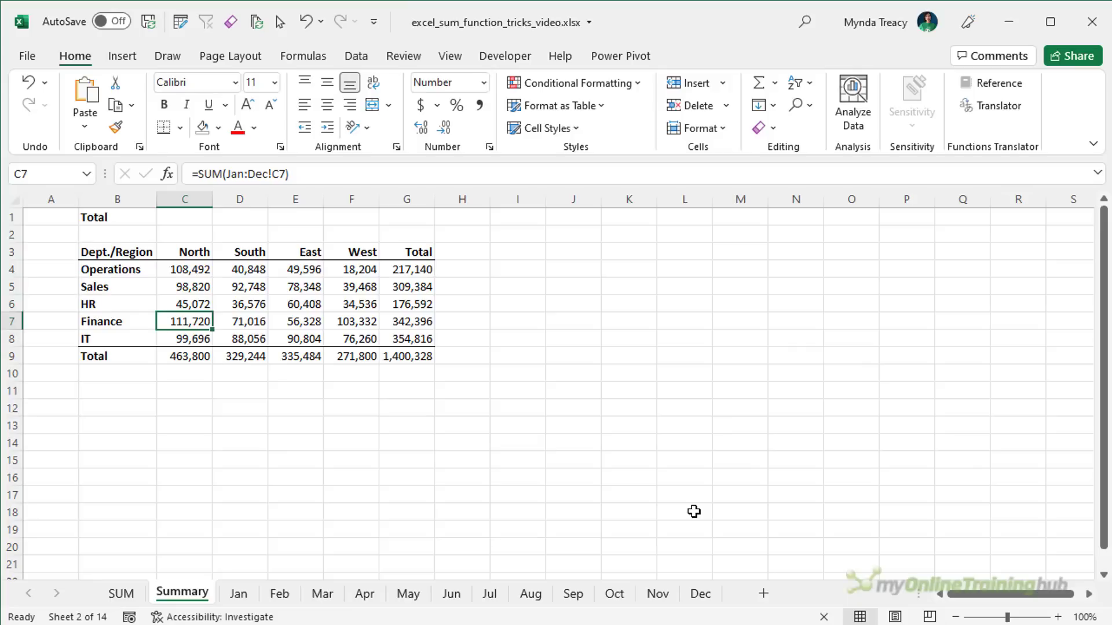
key(Right)
key(Right)
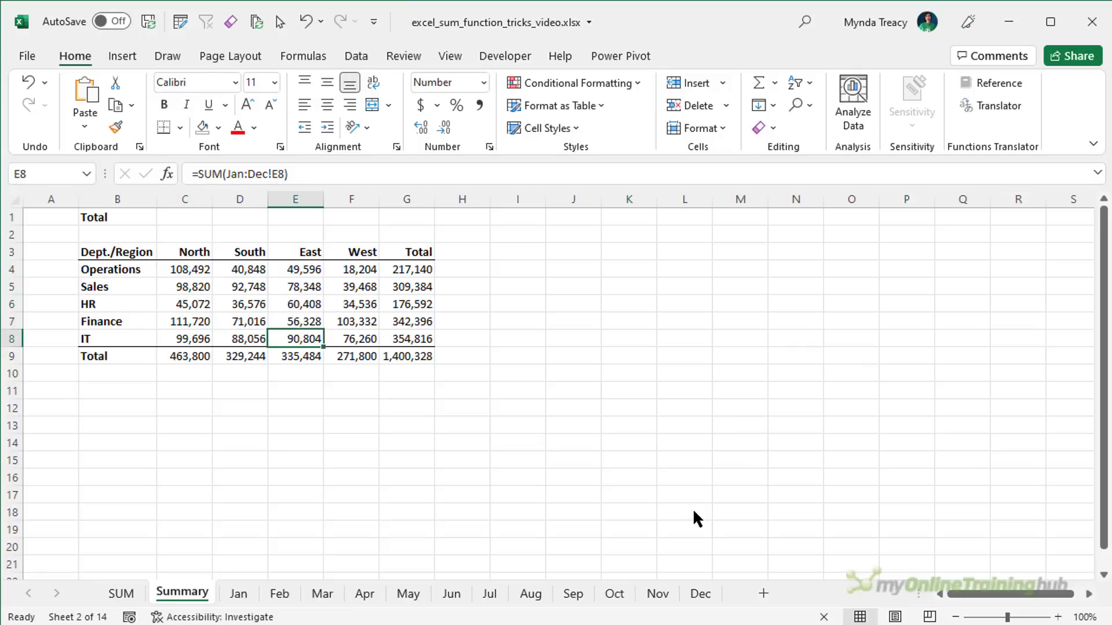